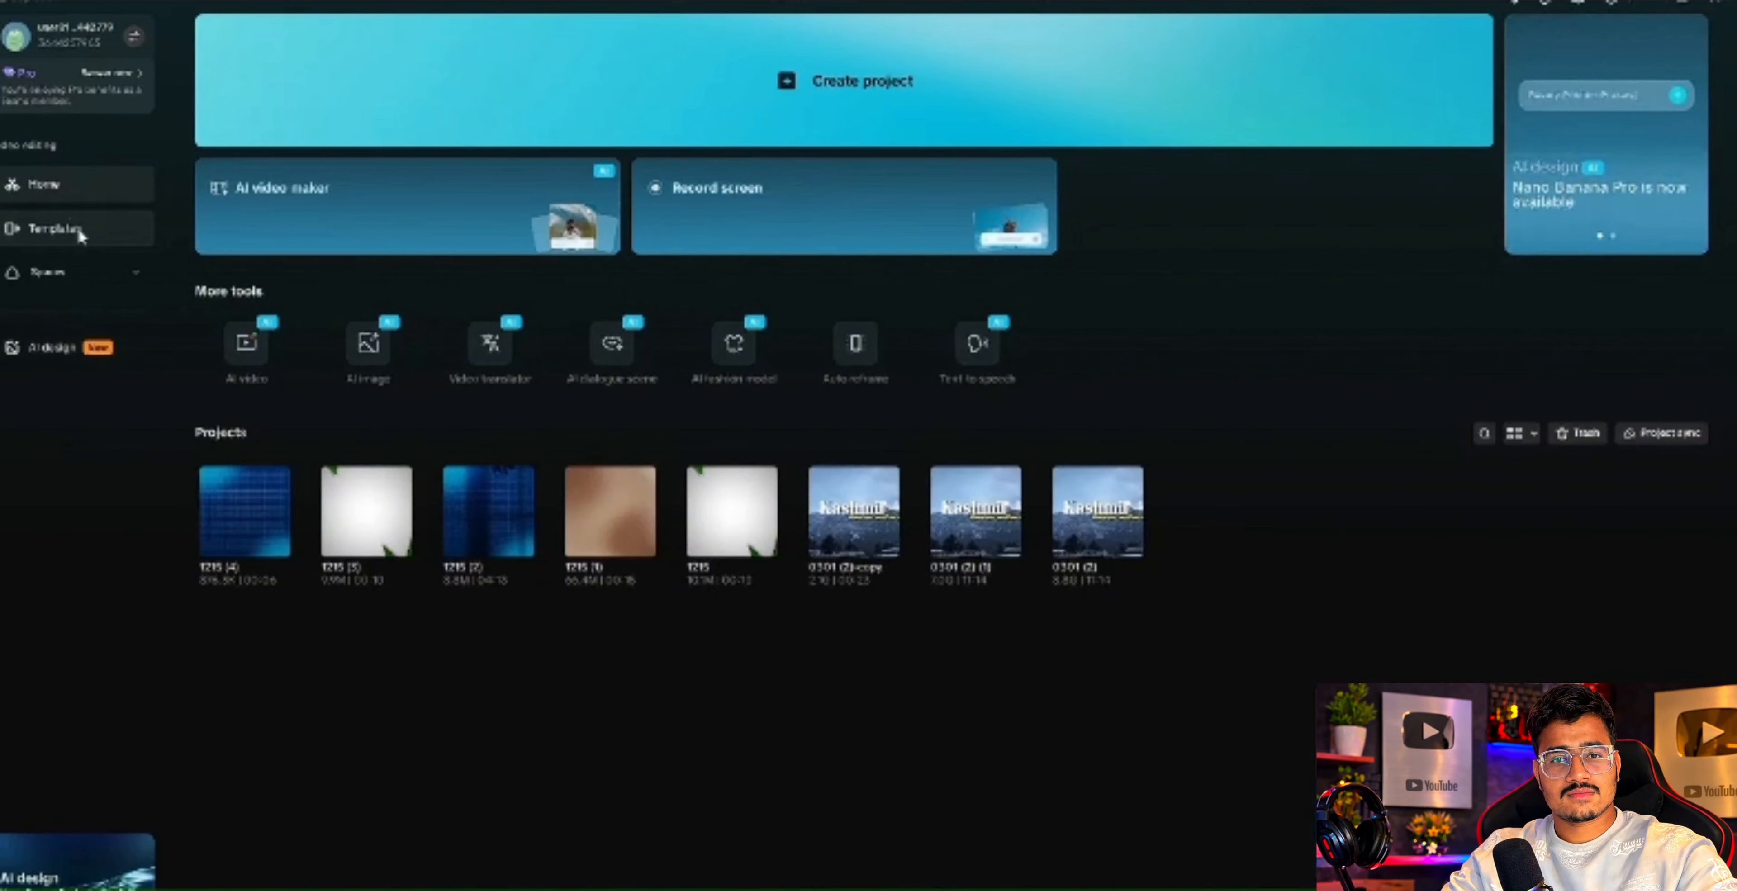
Open the template library and start a project from the 'new trend' template that begins with the YOUR NAME title.
left_click(79, 232)
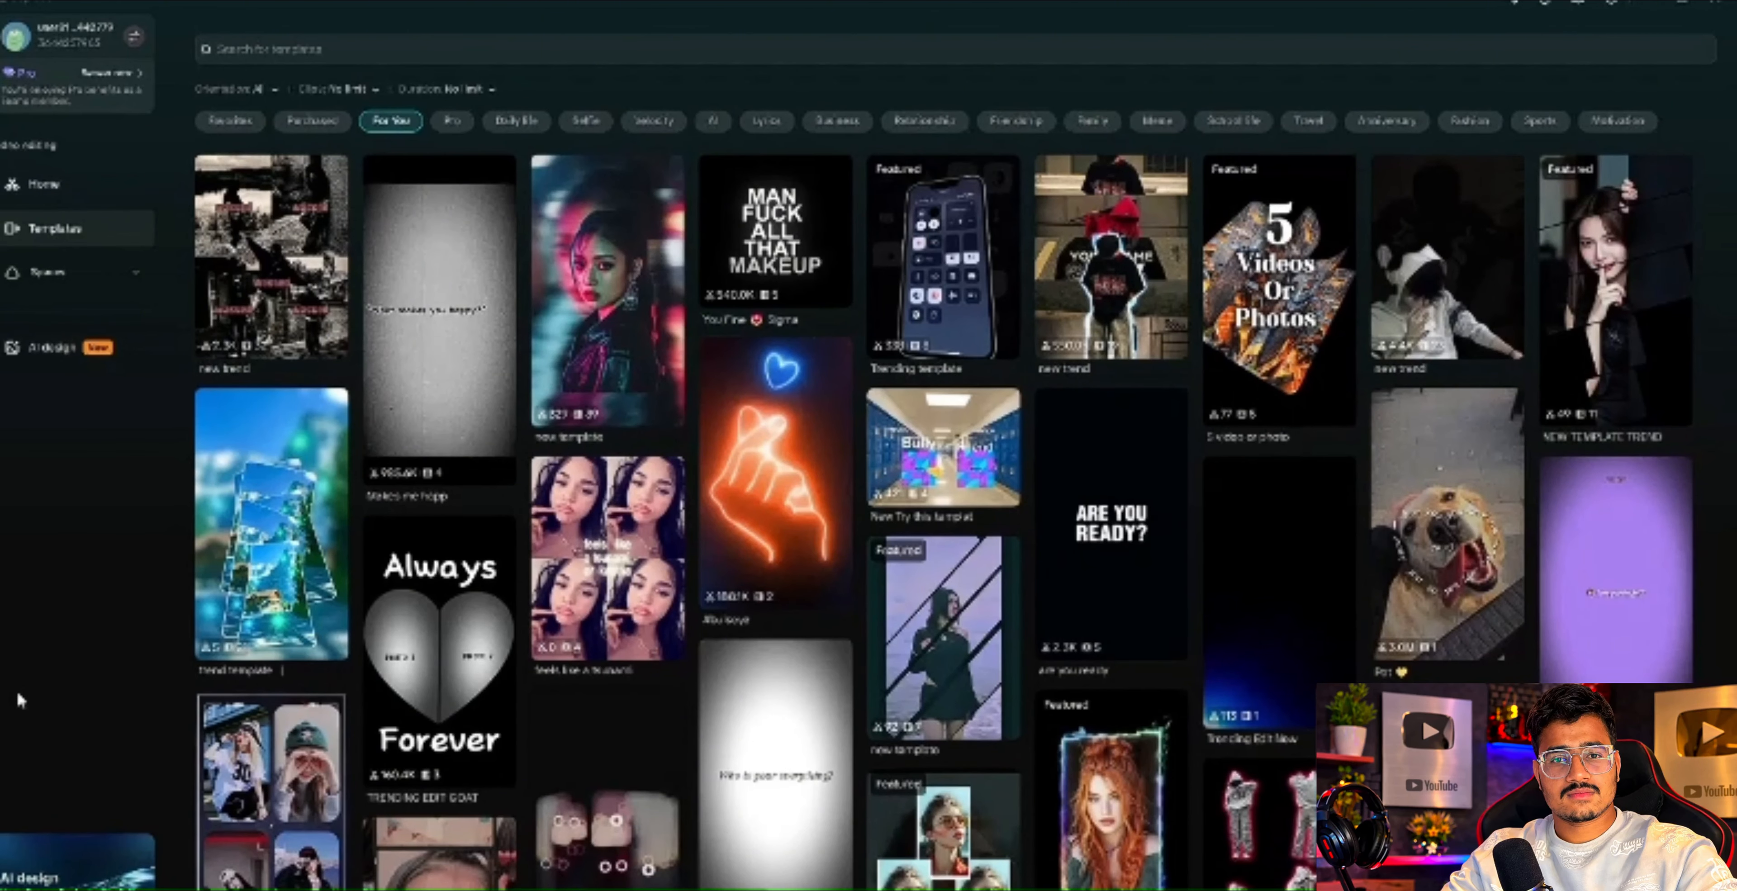
mouse_move(1127, 273)
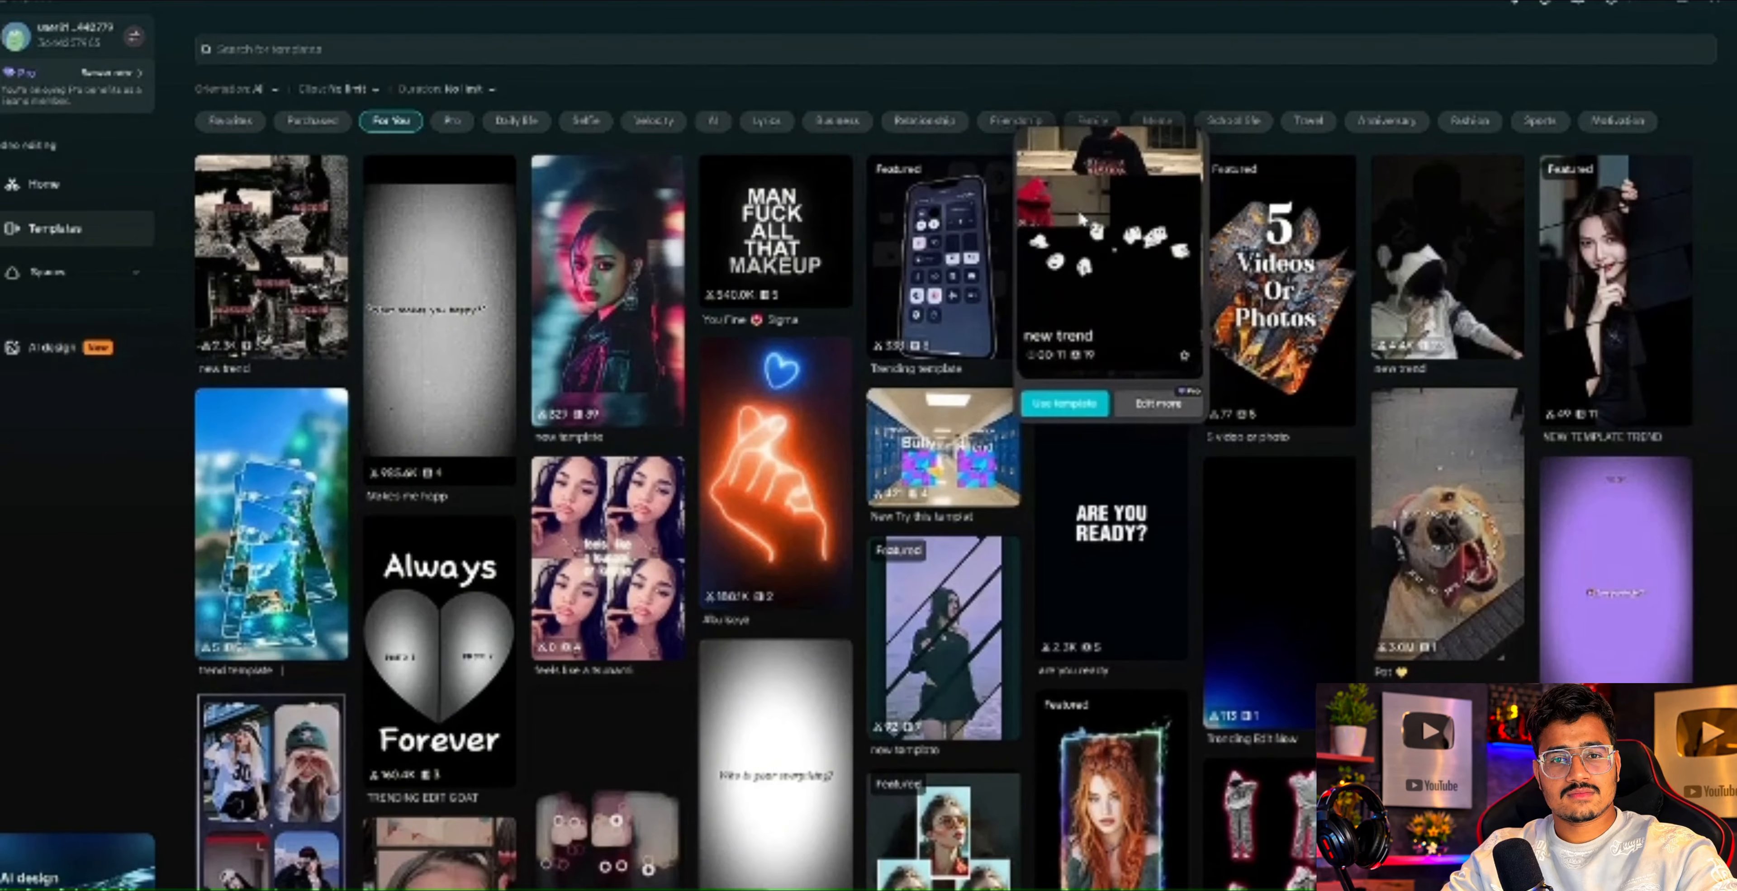
scroll(269, 303, "down", 4)
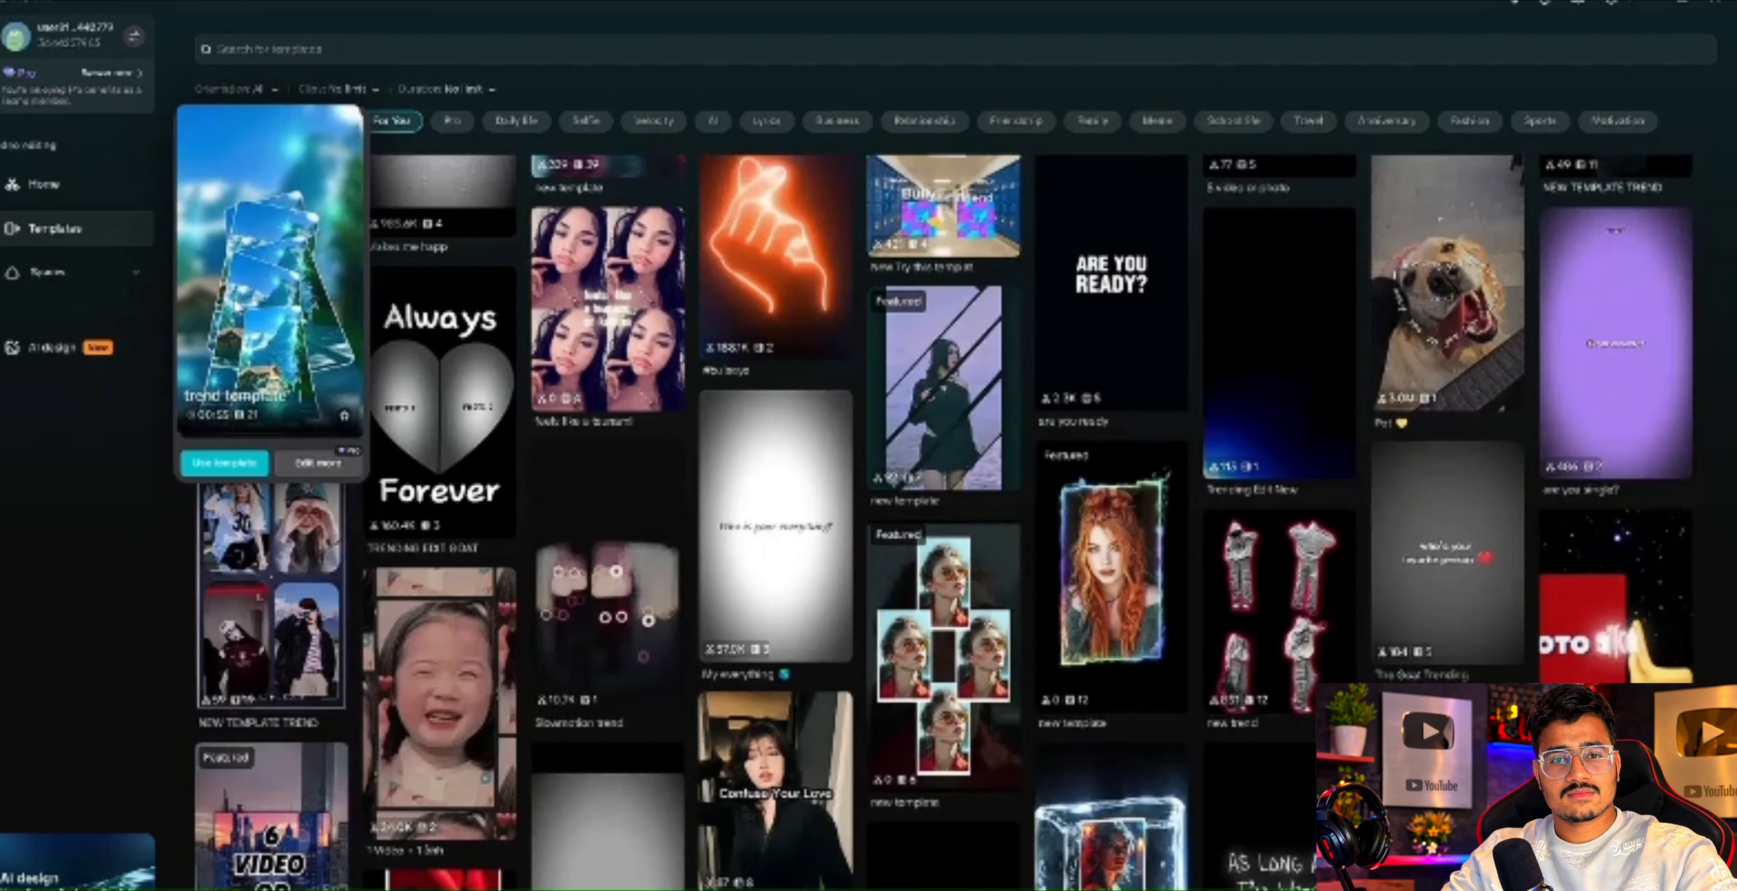
mouse_move(238, 571)
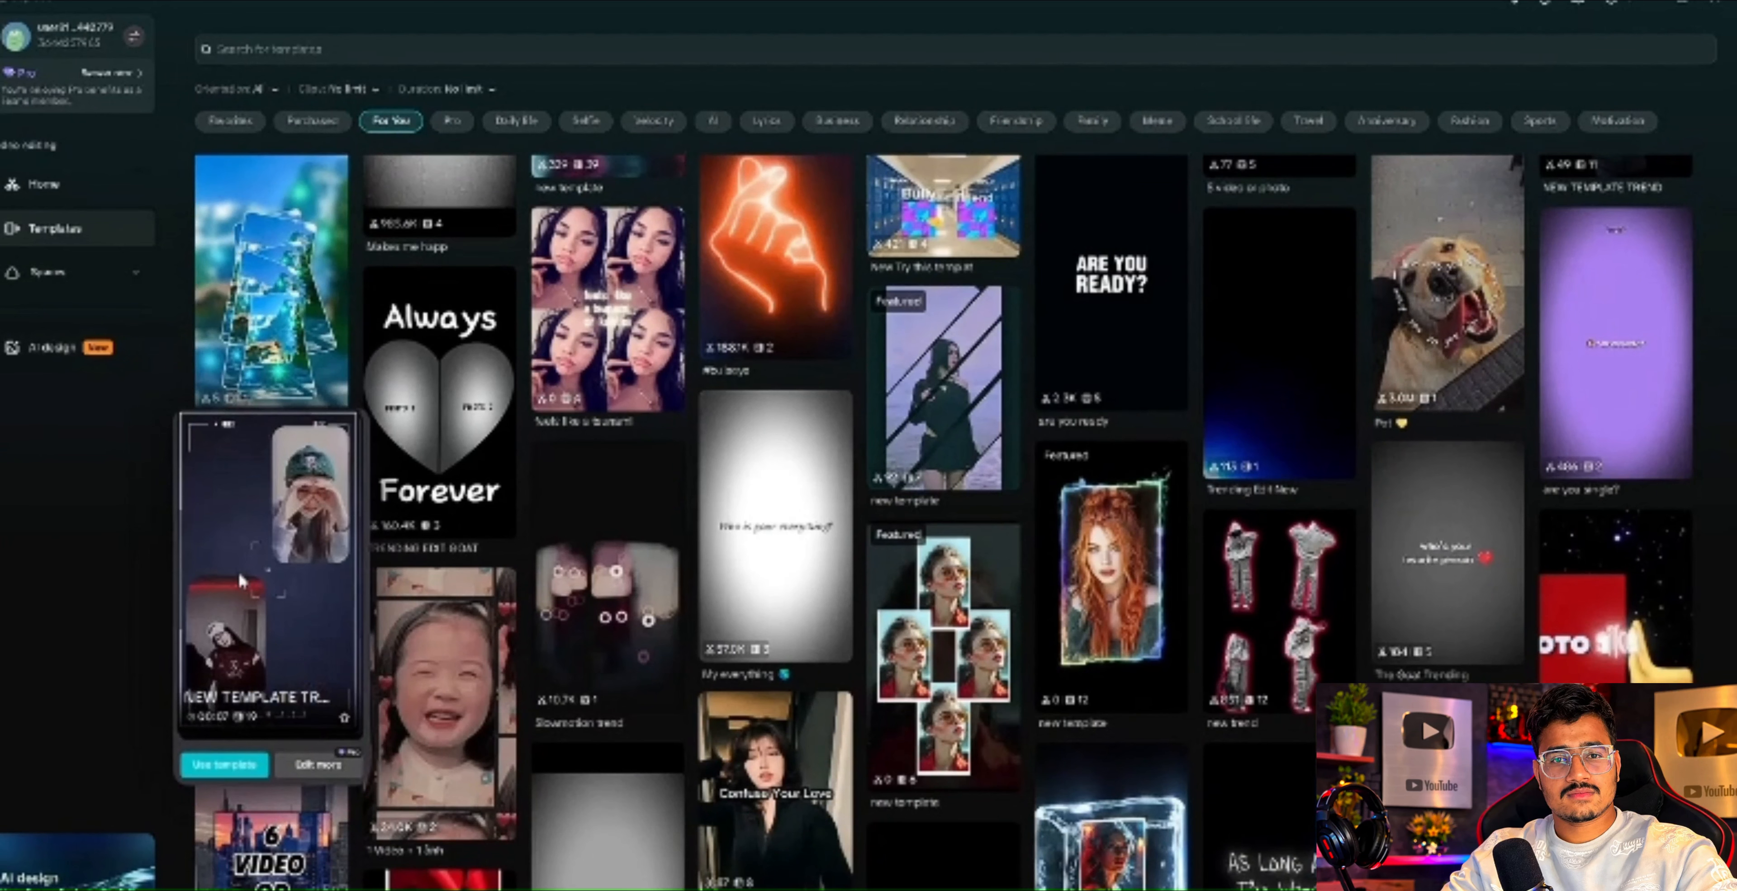
mouse_move(774, 783)
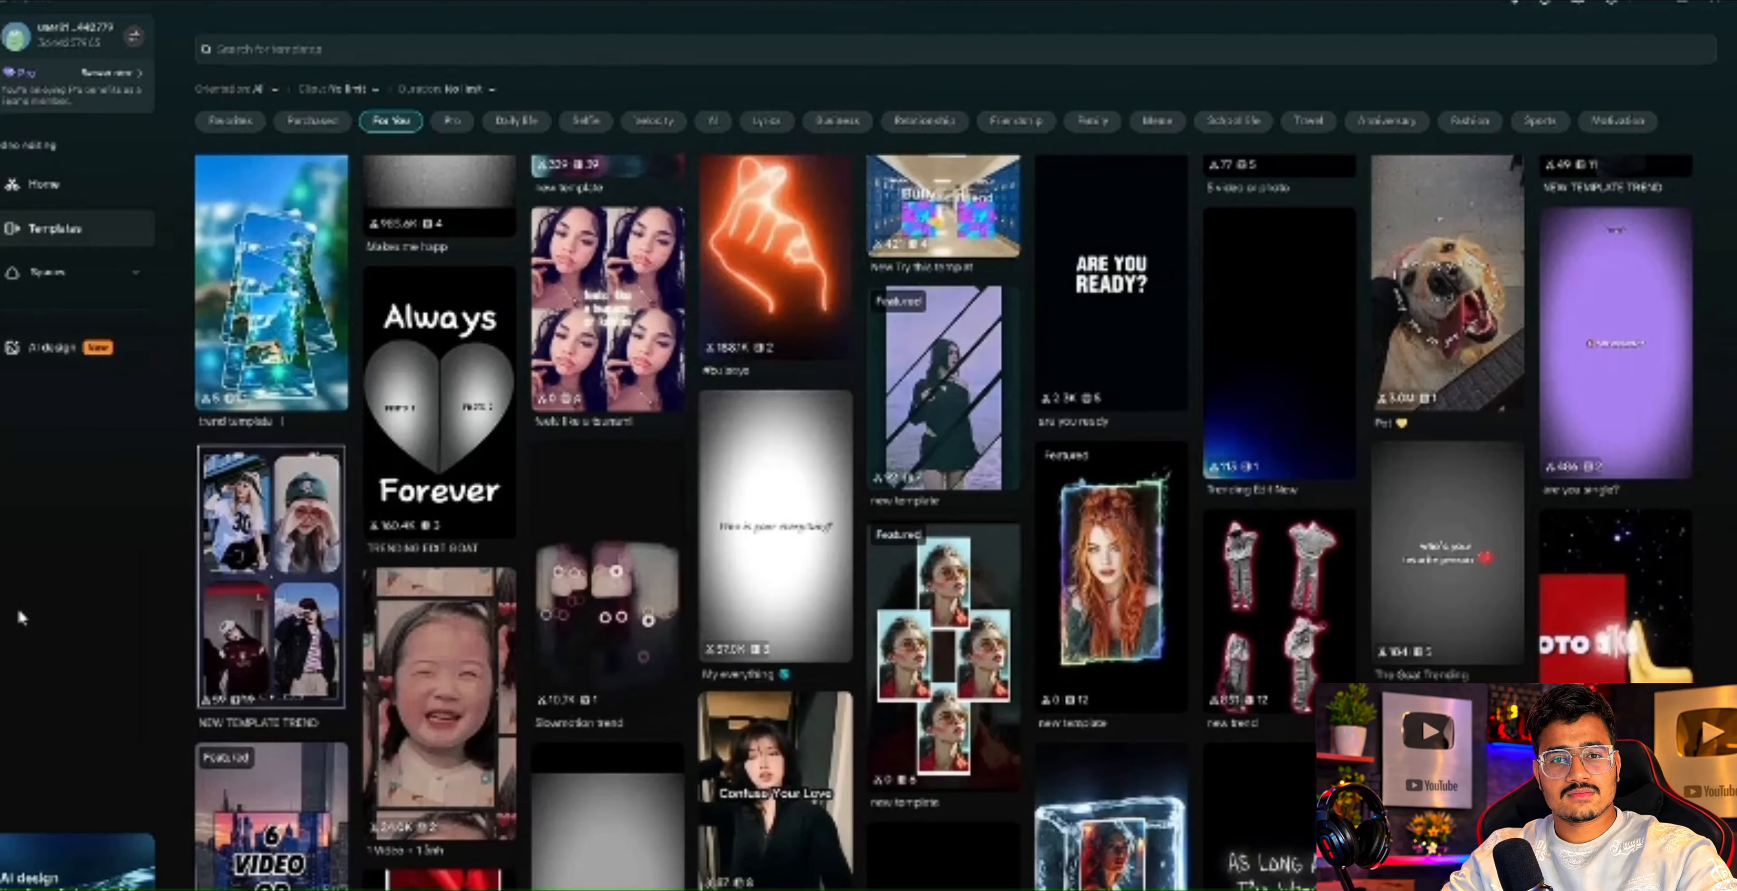
scroll(281, 526, "down", 4)
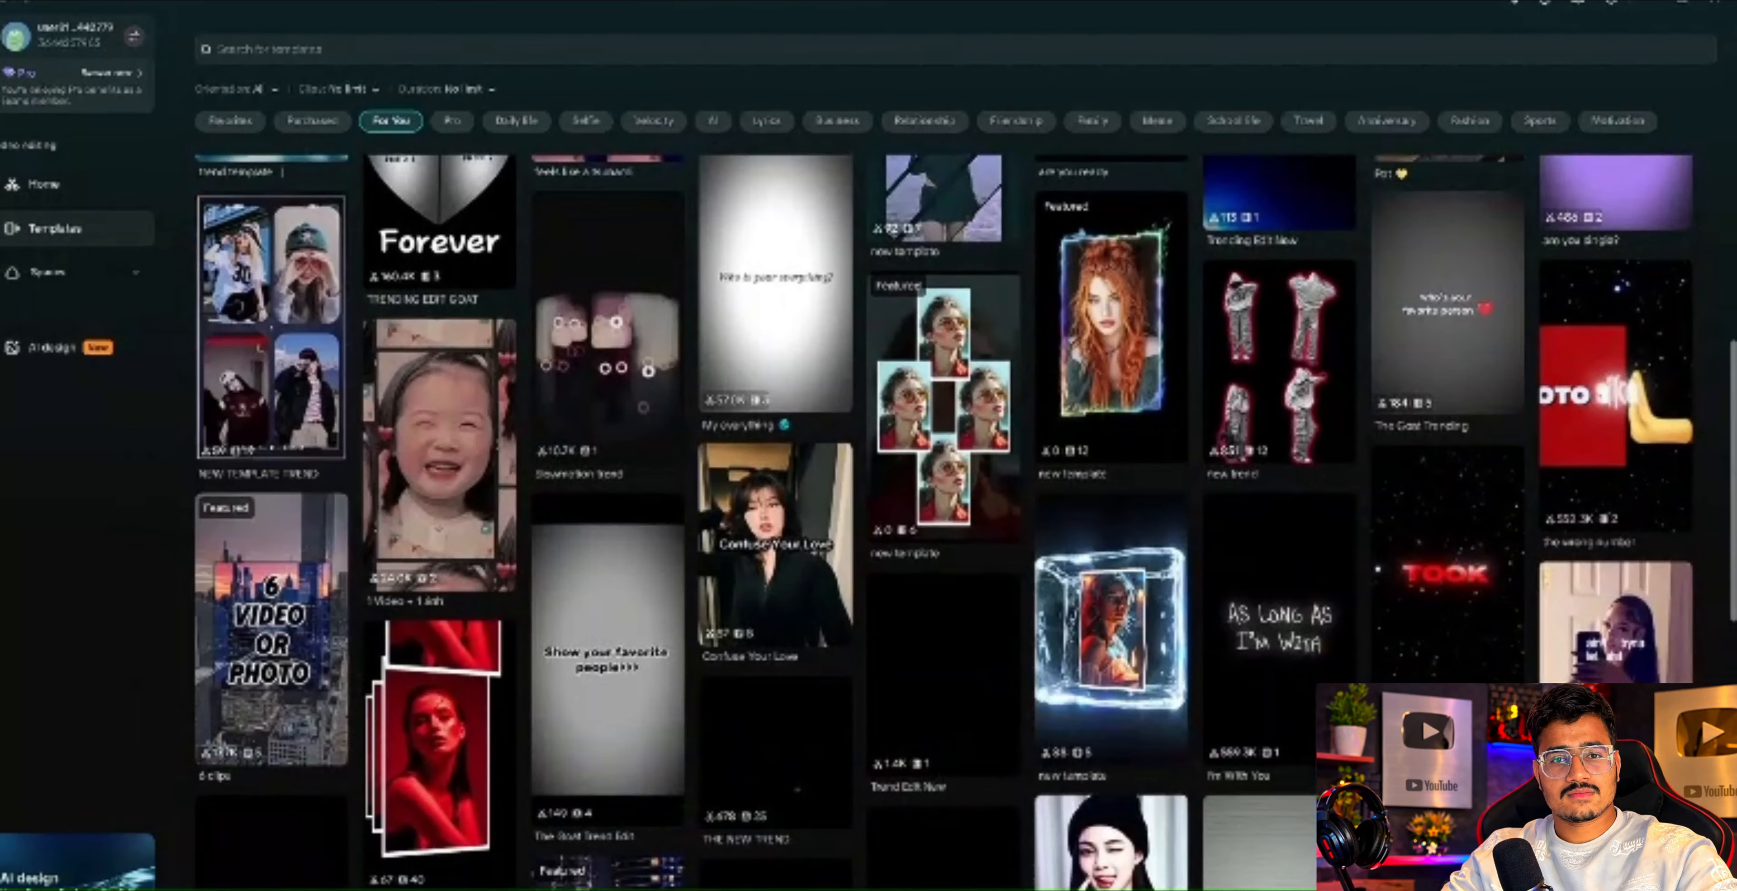
scroll(491, 487, "up", 5)
scroll(492, 487, "up", 2)
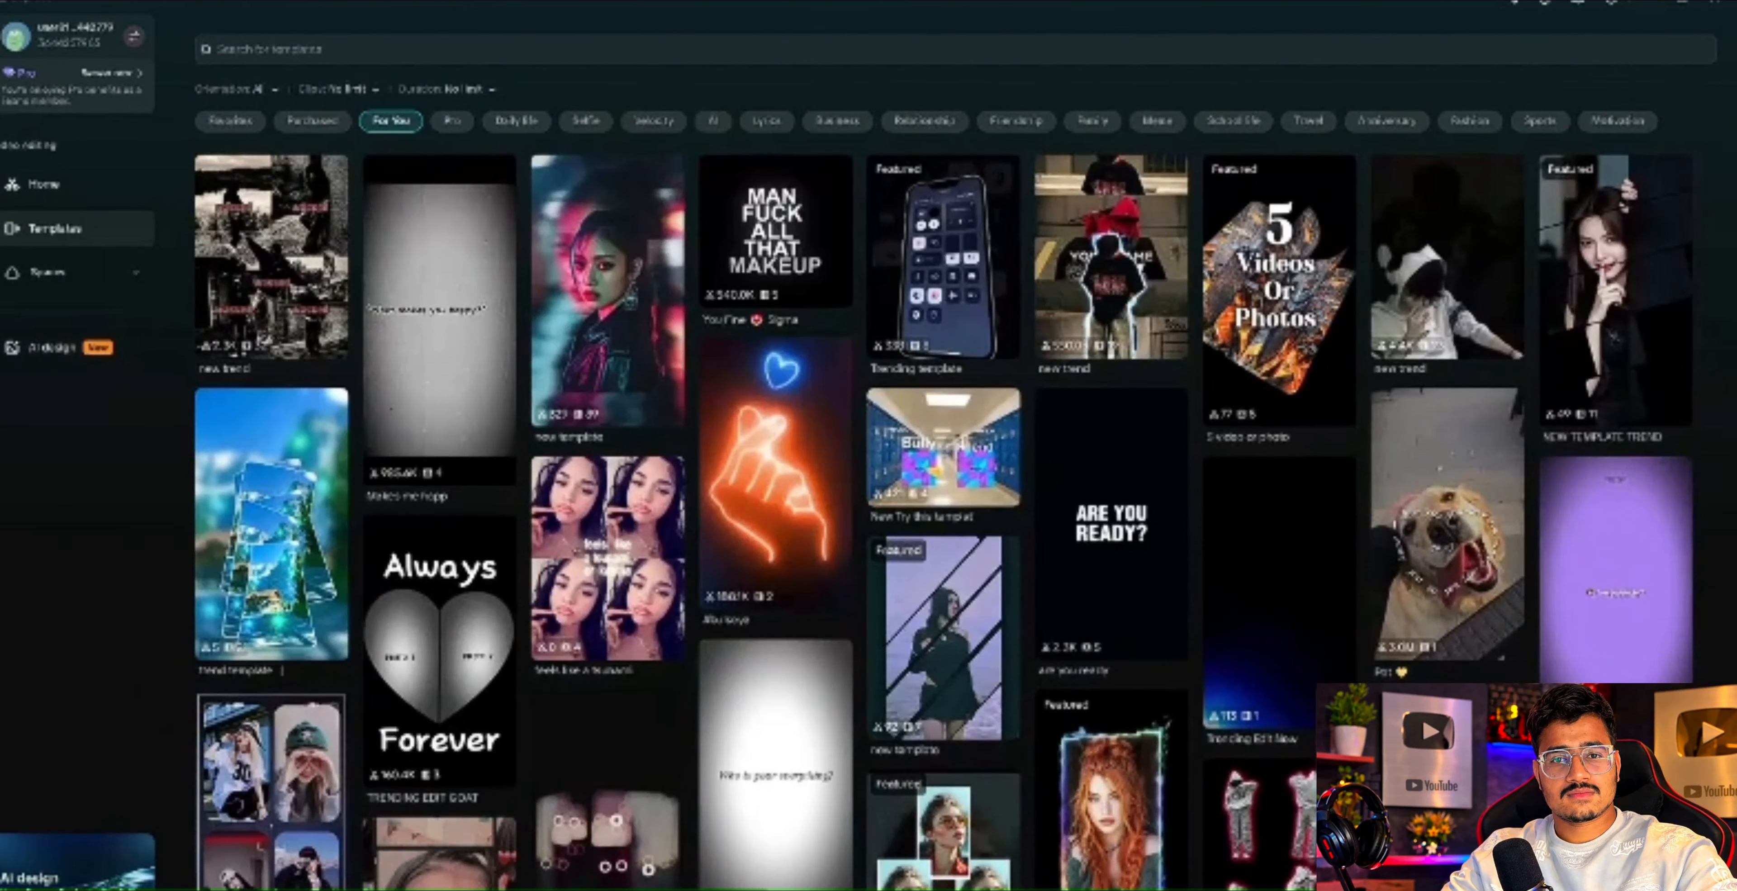
left_click(1112, 256)
left_click(1046, 825)
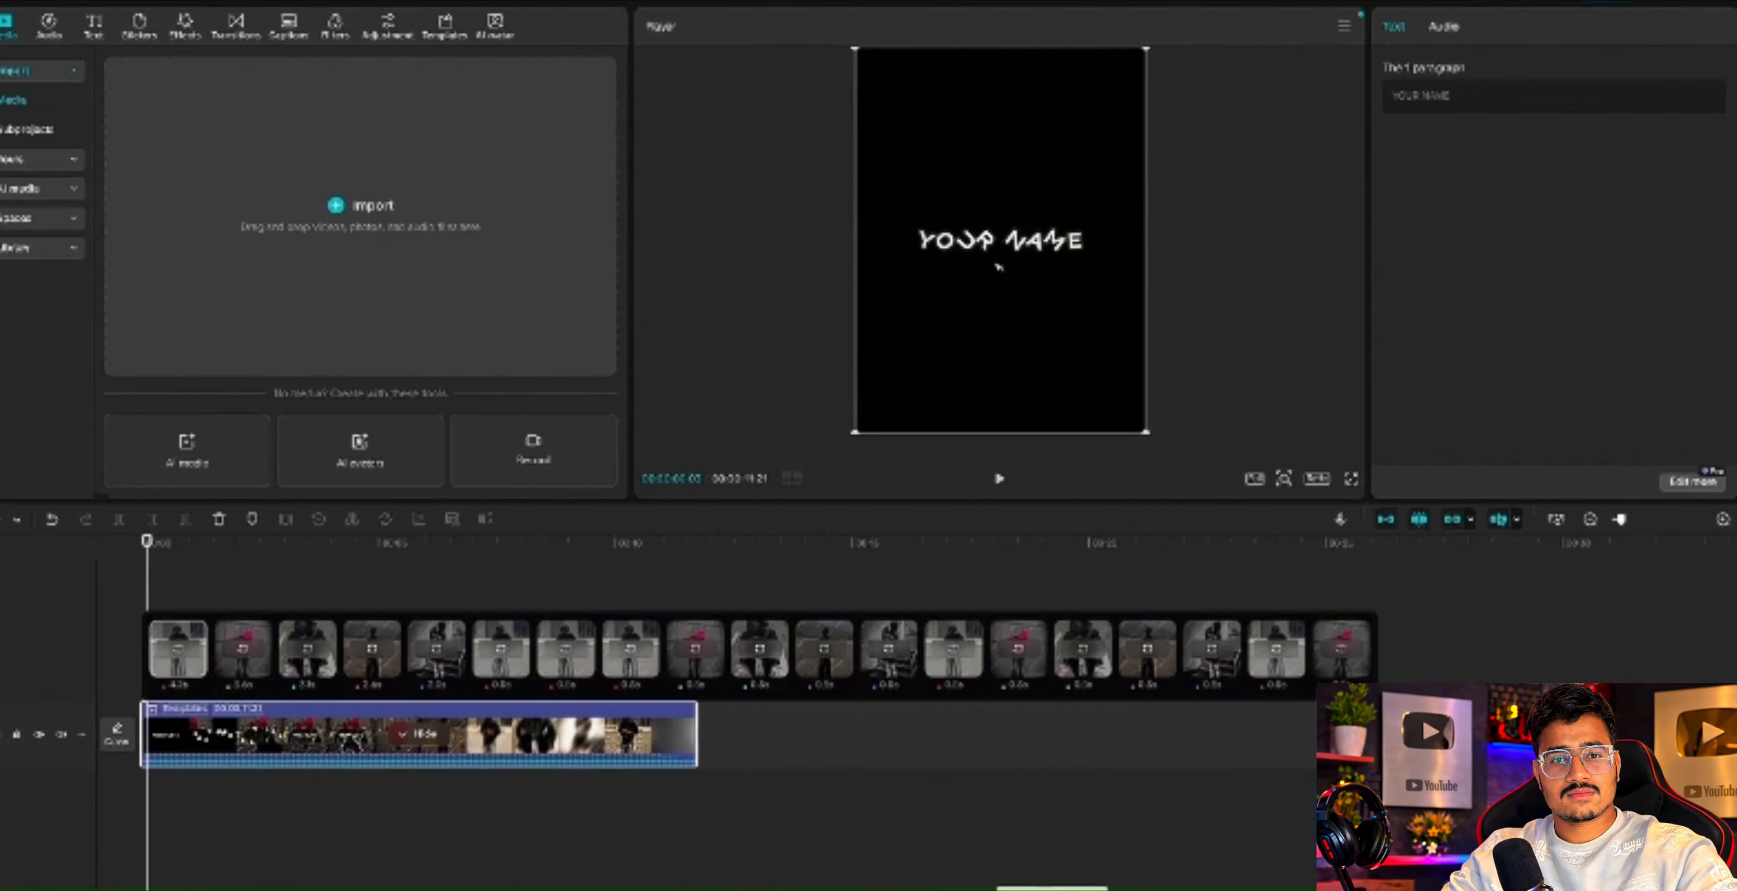
Import the portrait photos and fill the template's first five placeholders with download (14), (15), (9), (6) and (8).
left_click(360, 206)
left_click(599, 357)
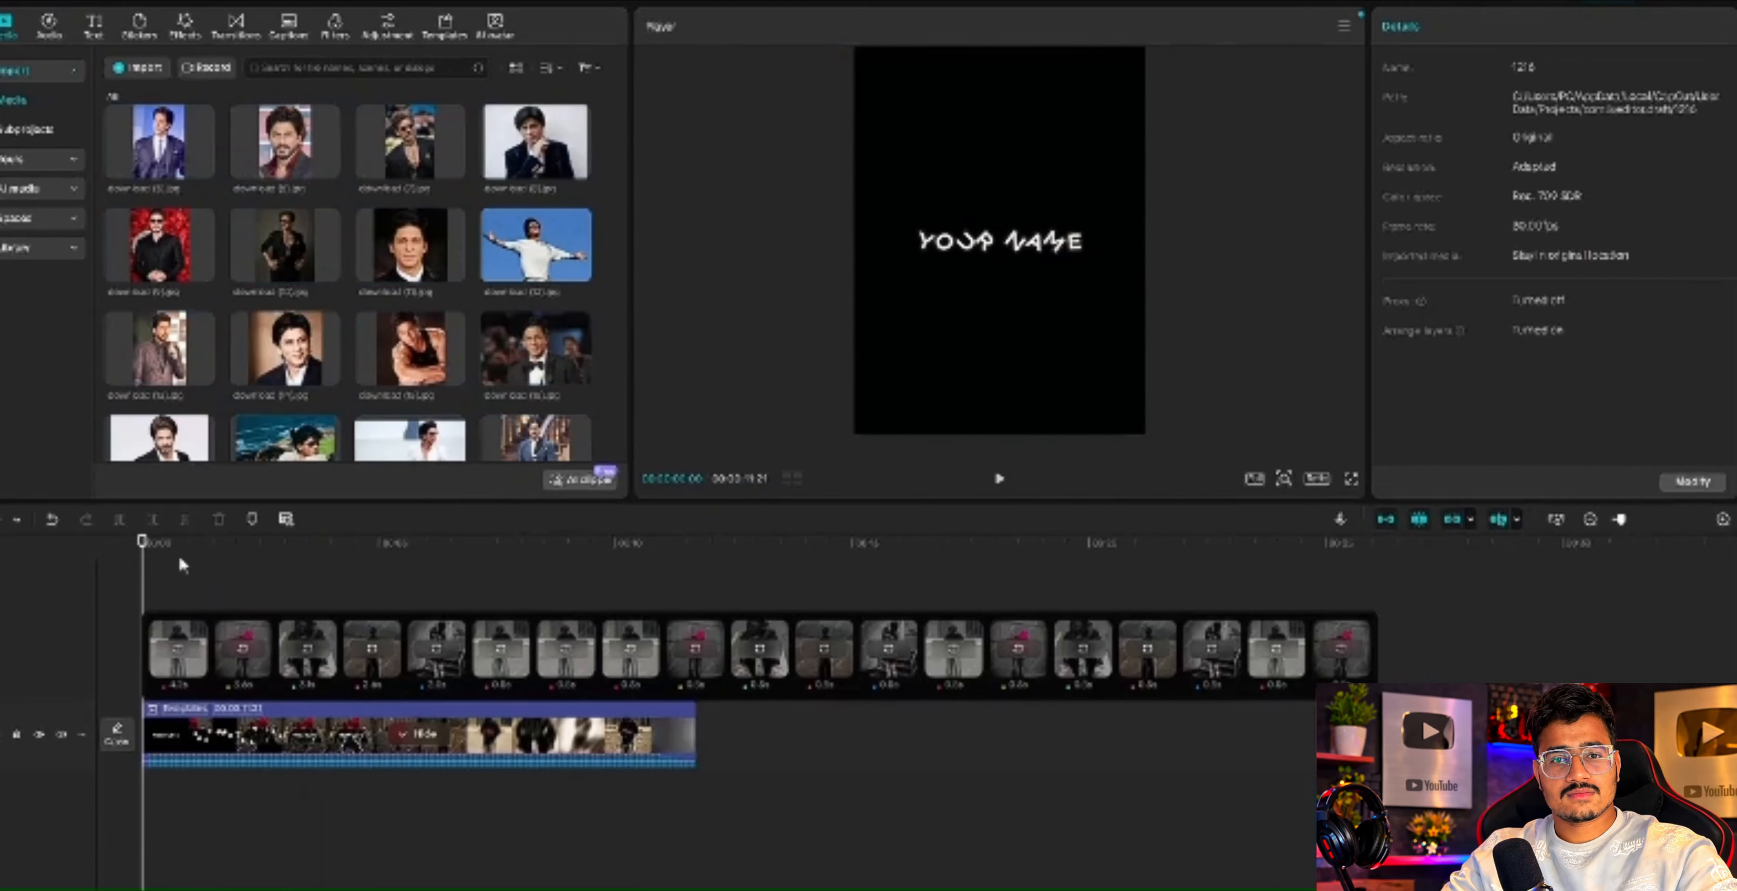
left_click(169, 658)
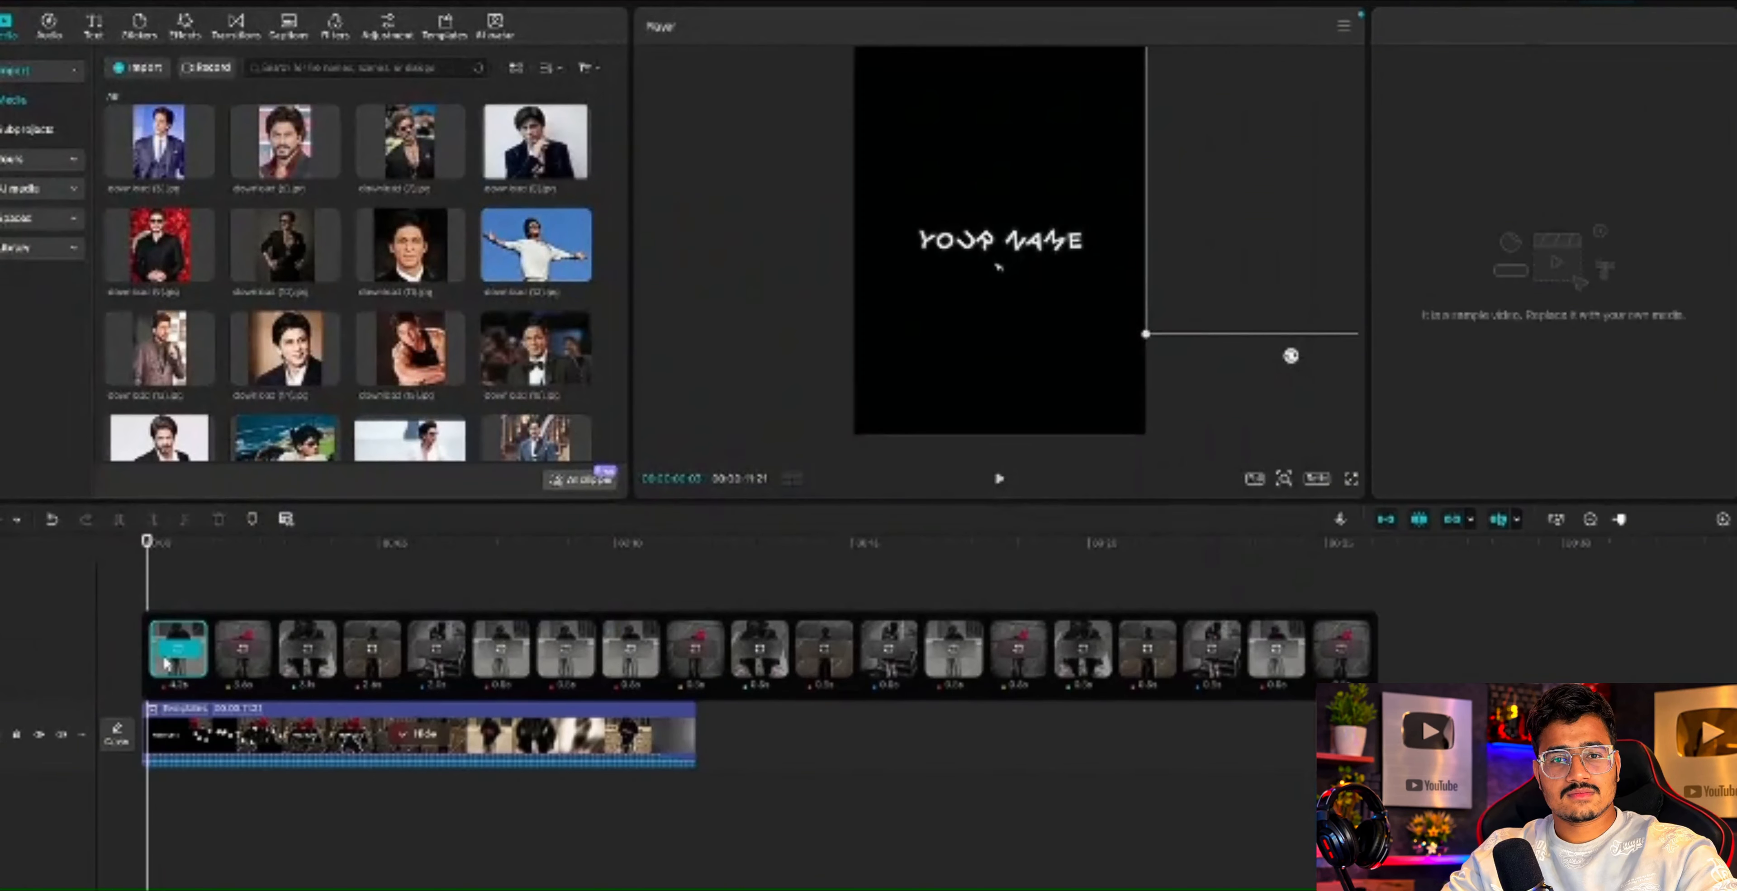
left_click_drag(286, 348, 178, 649)
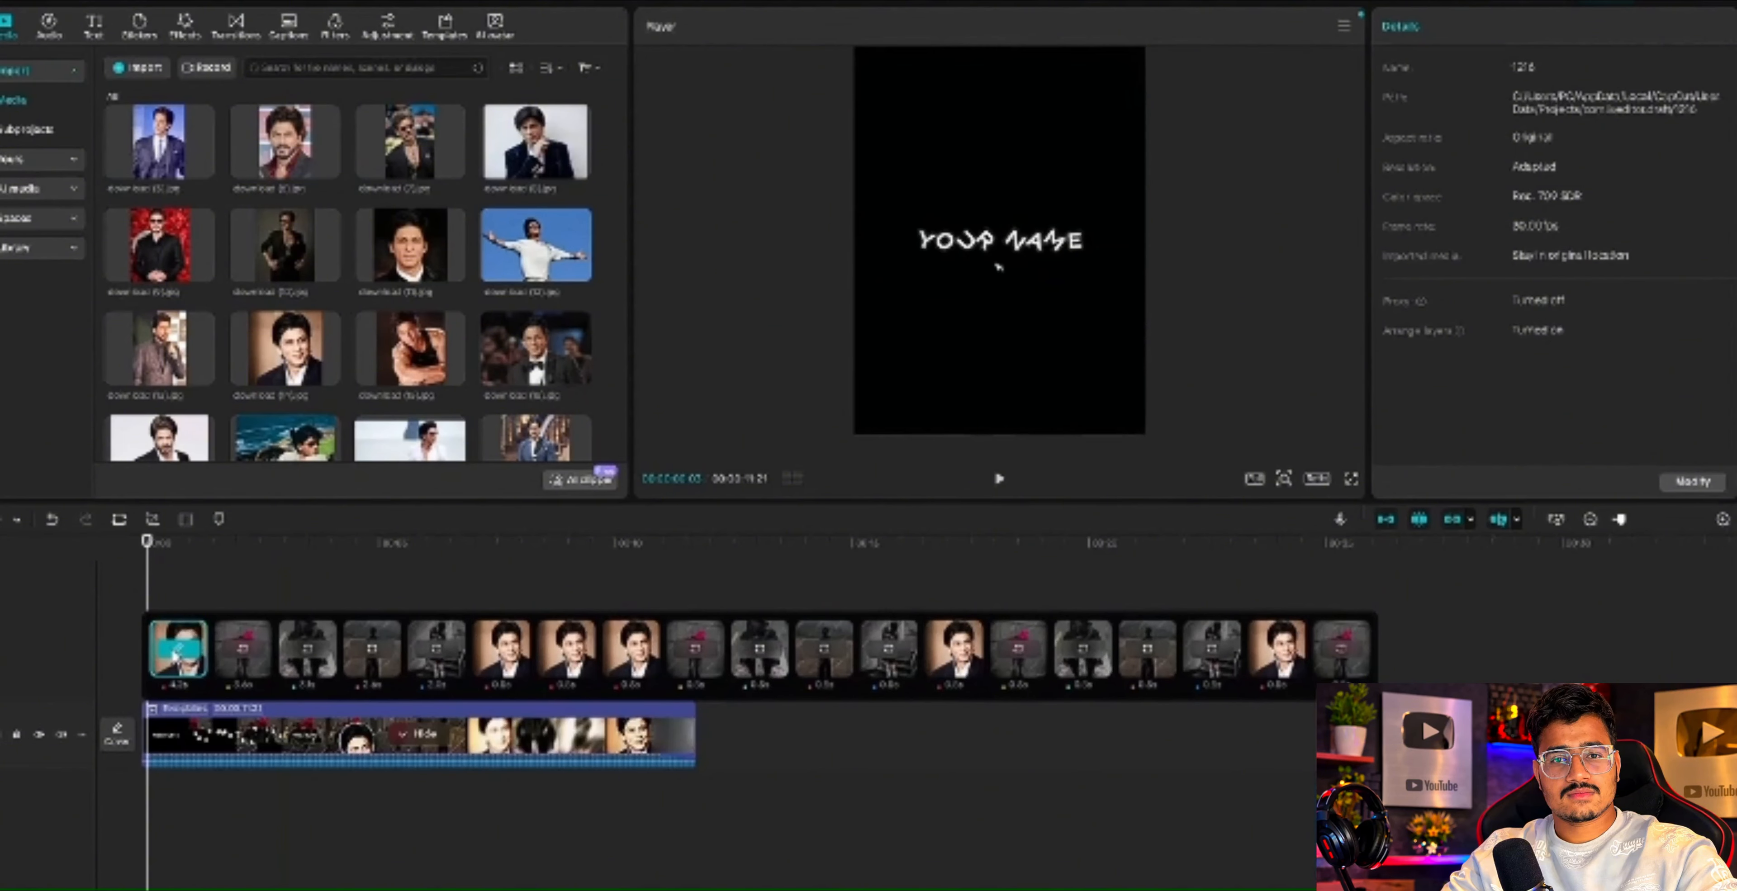
left_click_drag(410, 348, 243, 648)
left_click_drag(160, 246, 311, 651)
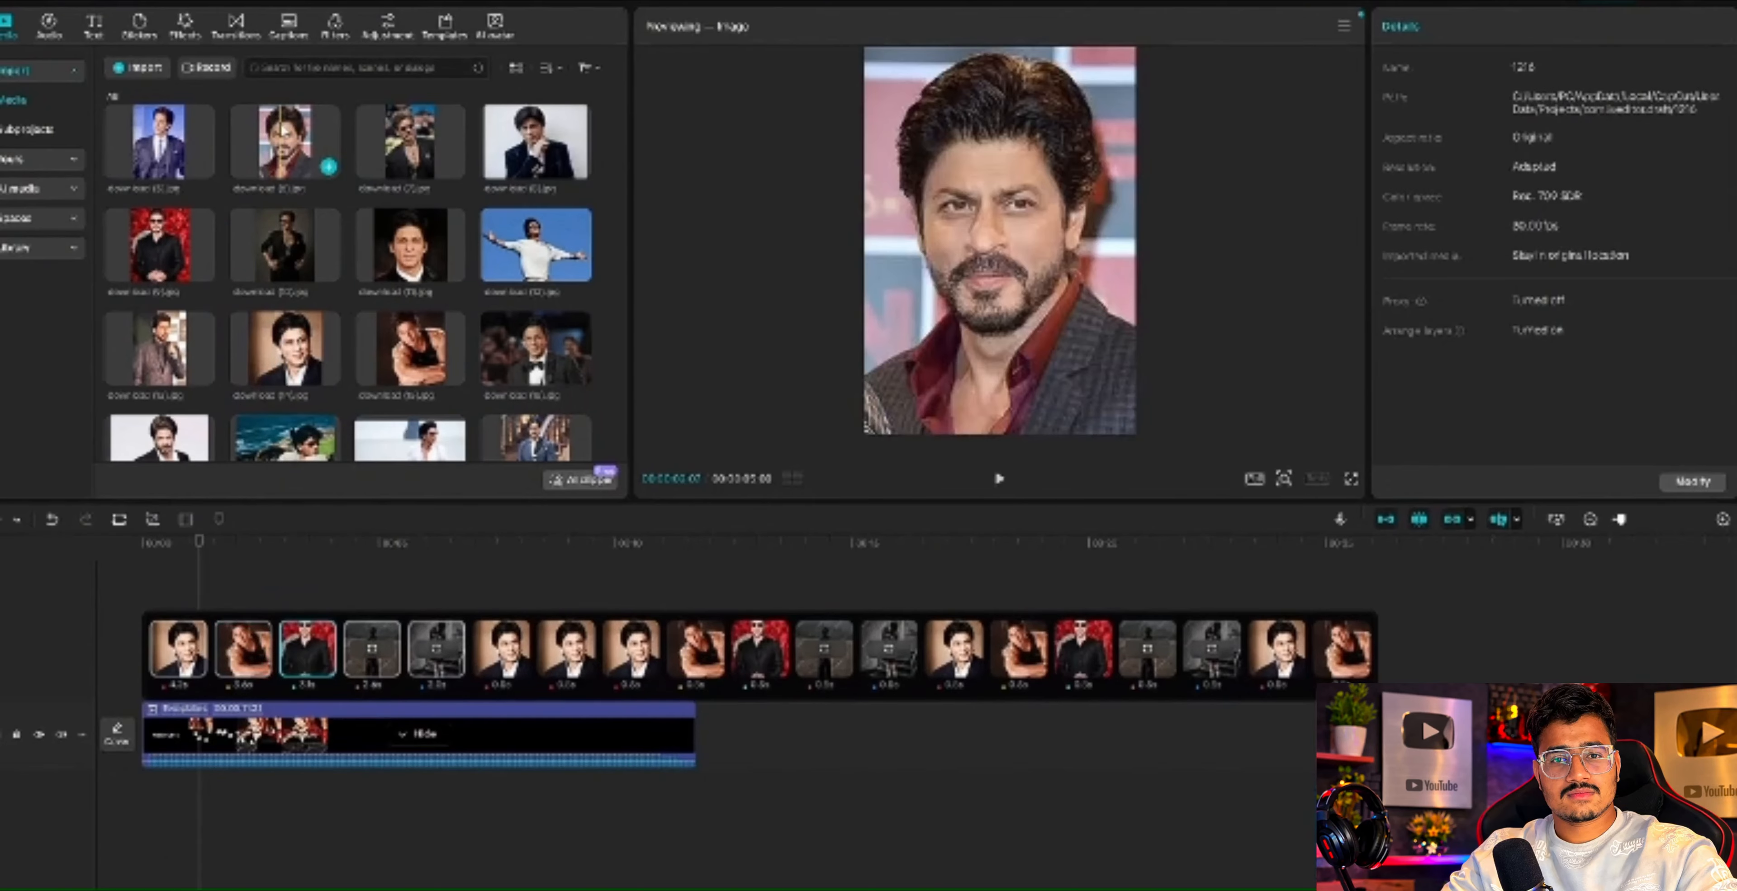
left_click_drag(318, 162, 395, 637)
left_click_drag(398, 641, 371, 647)
Play the filled template from the start, first in the player and again from the start in full screen.
left_click(143, 543)
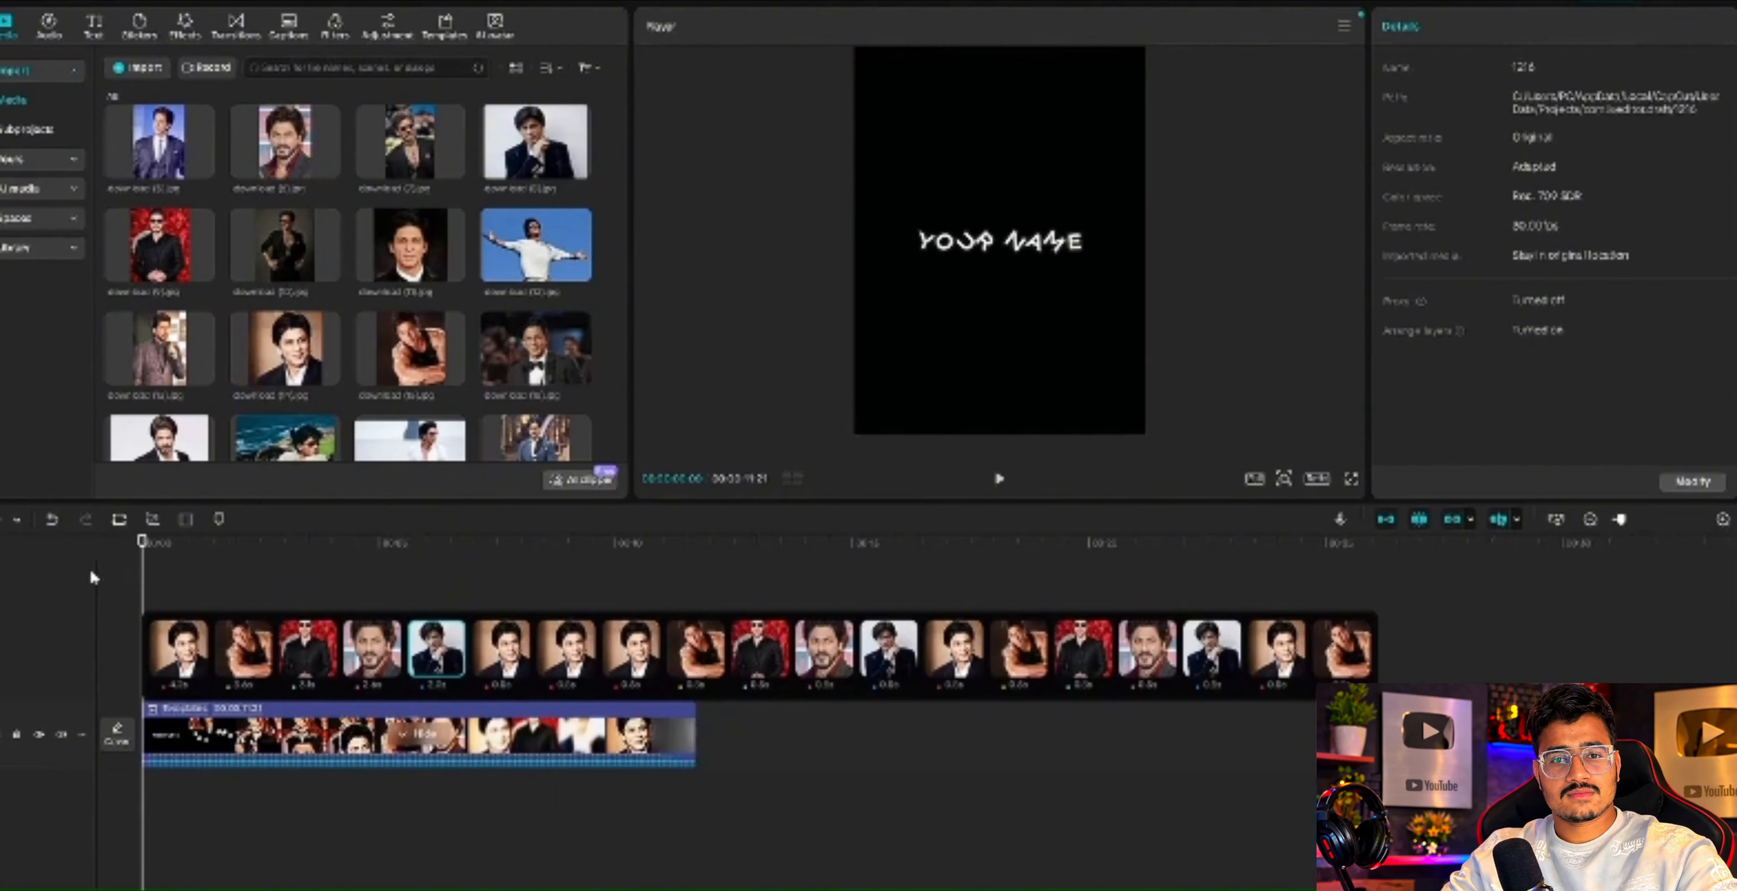
key("space")
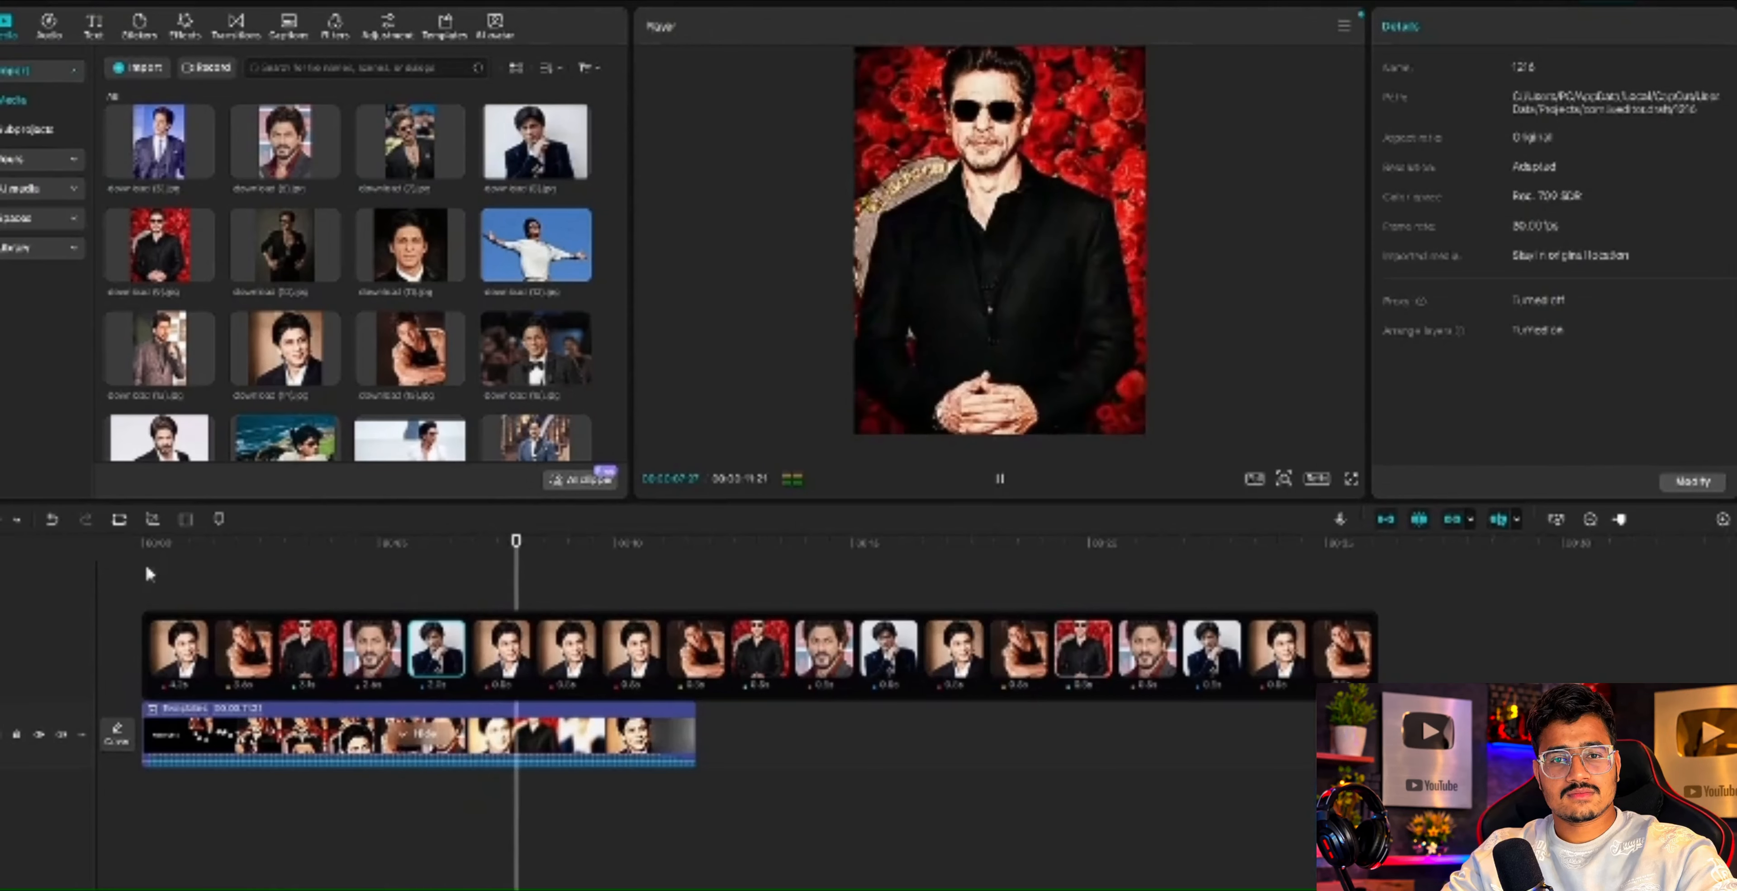
key("space")
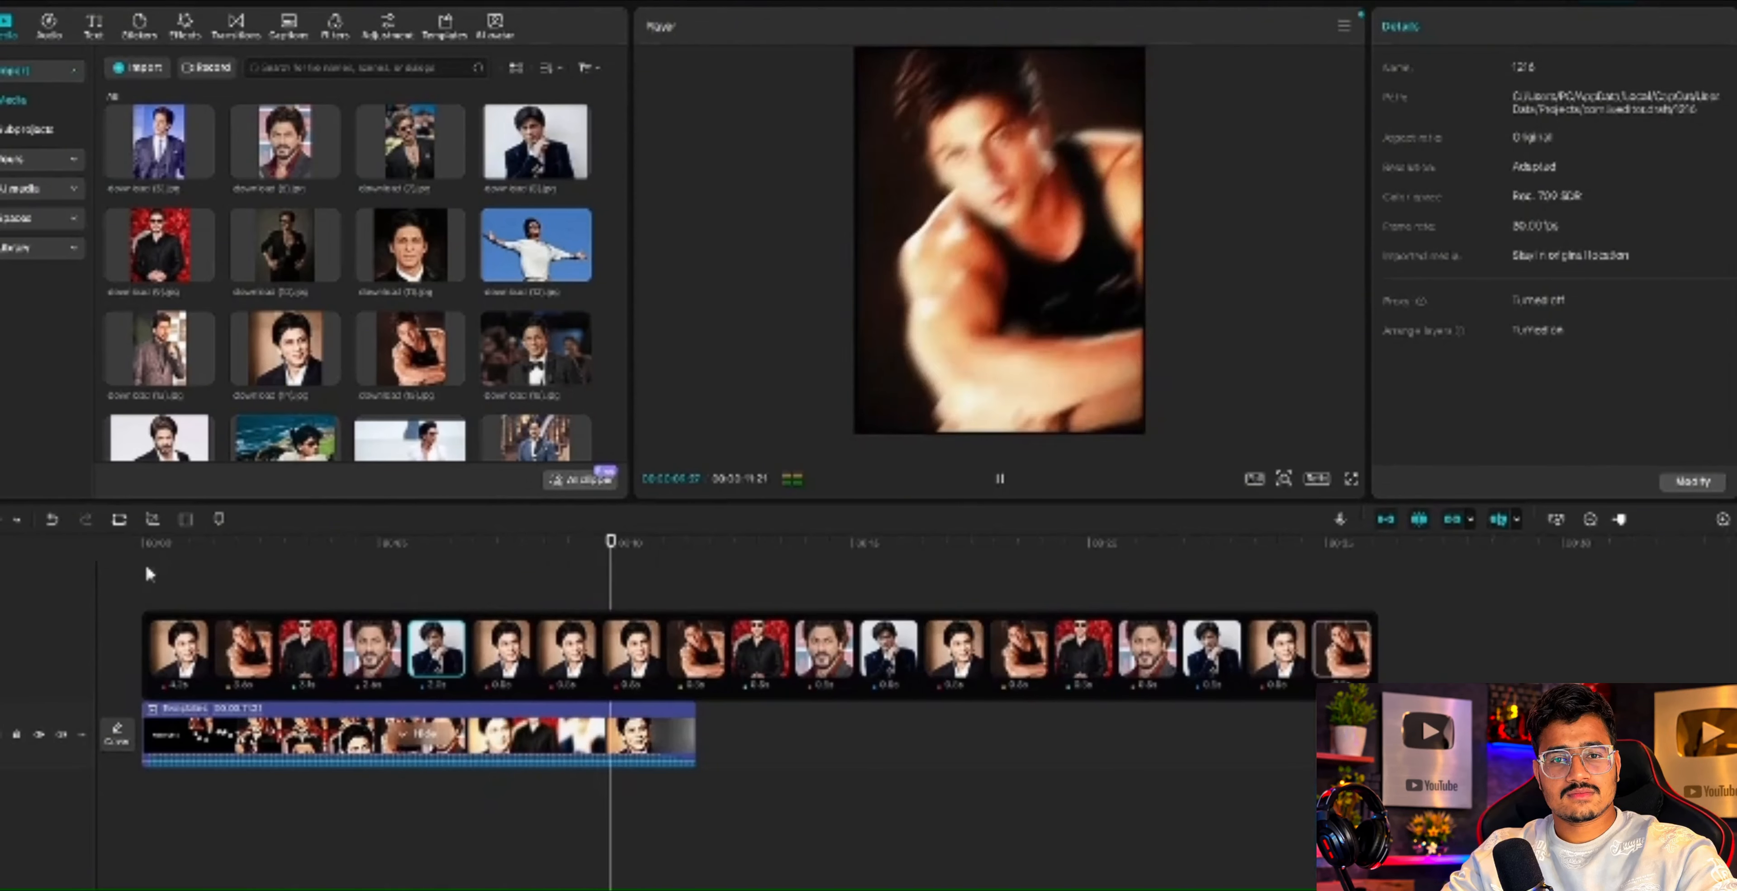
left_click(1352, 480)
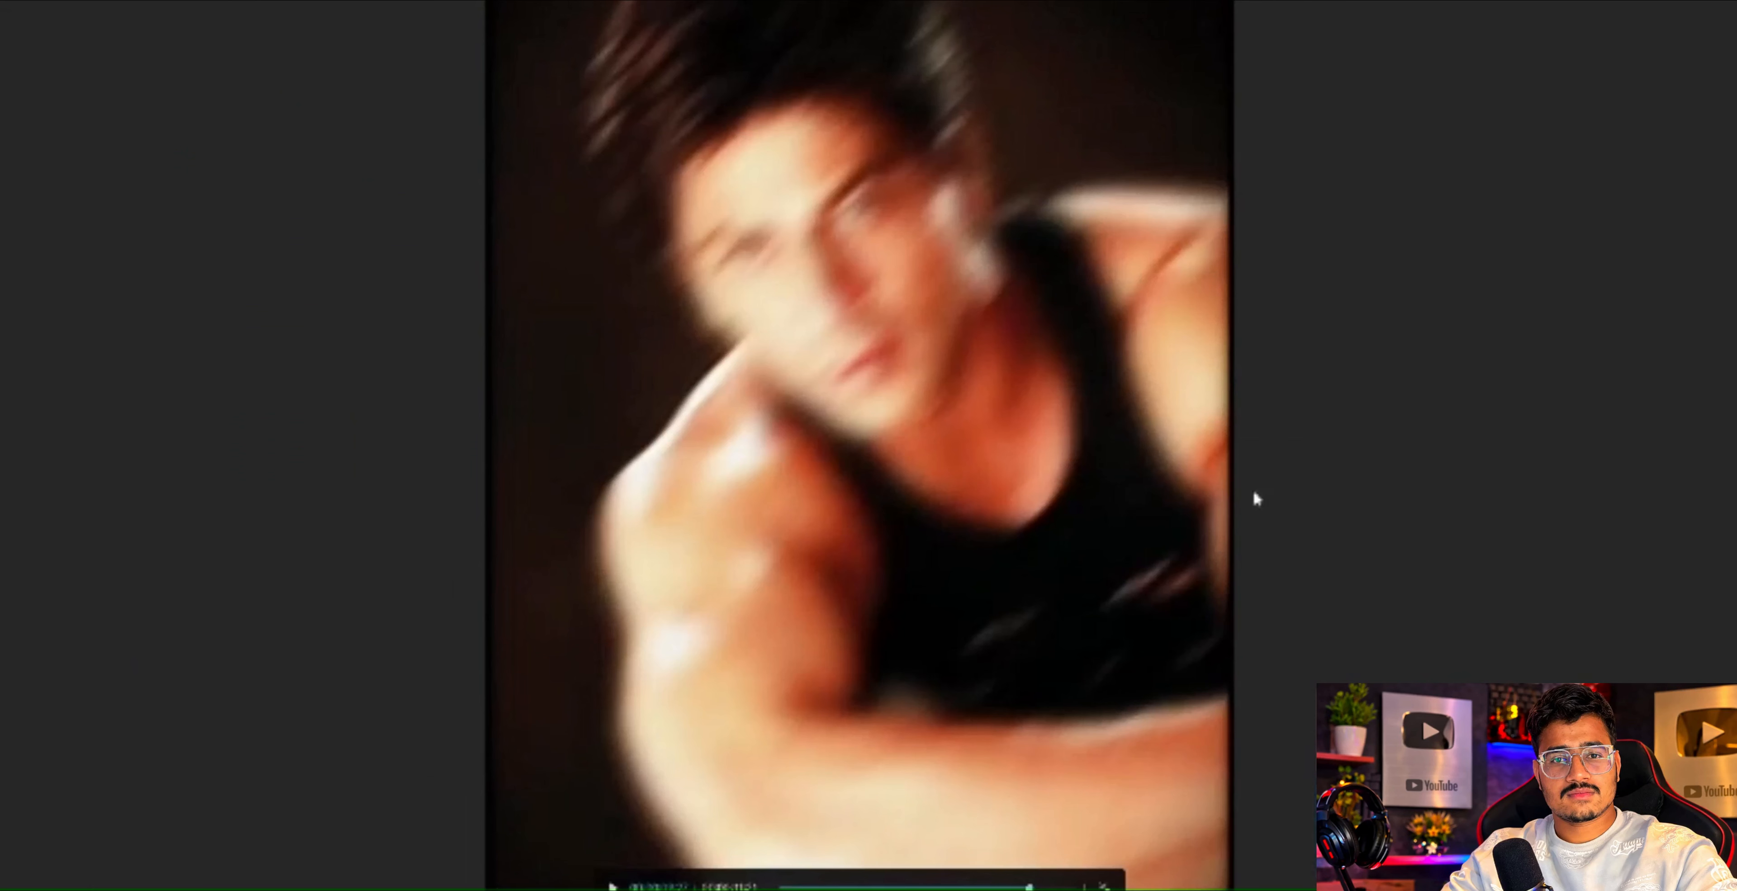
left_click_drag(1029, 889, 779, 888)
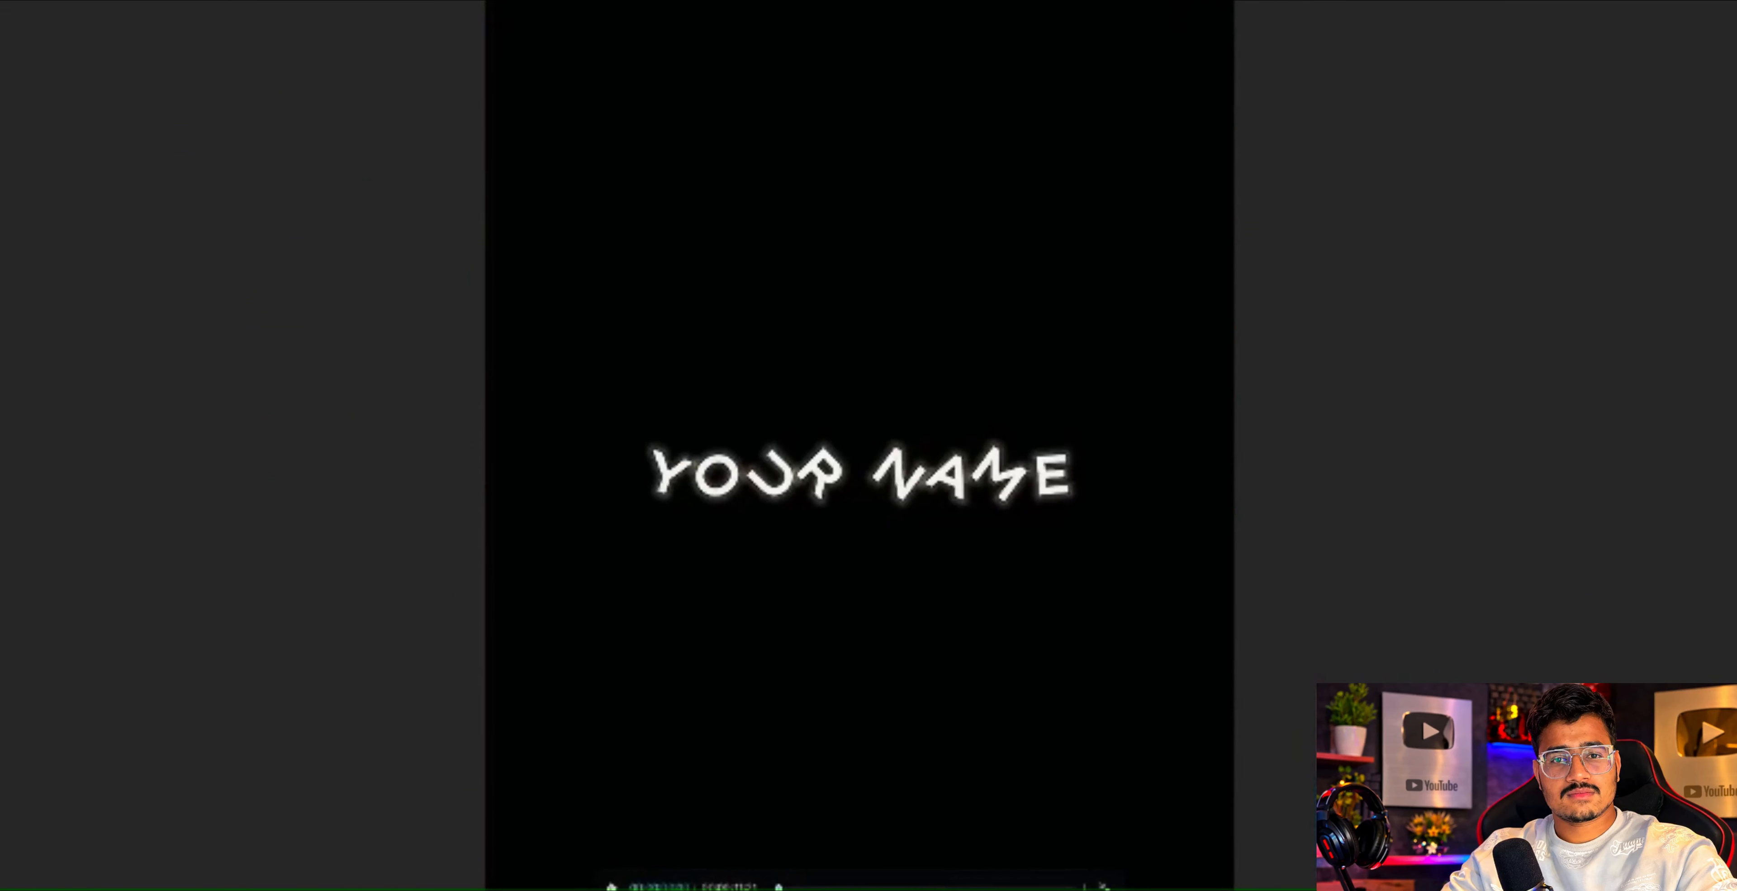
key("space")
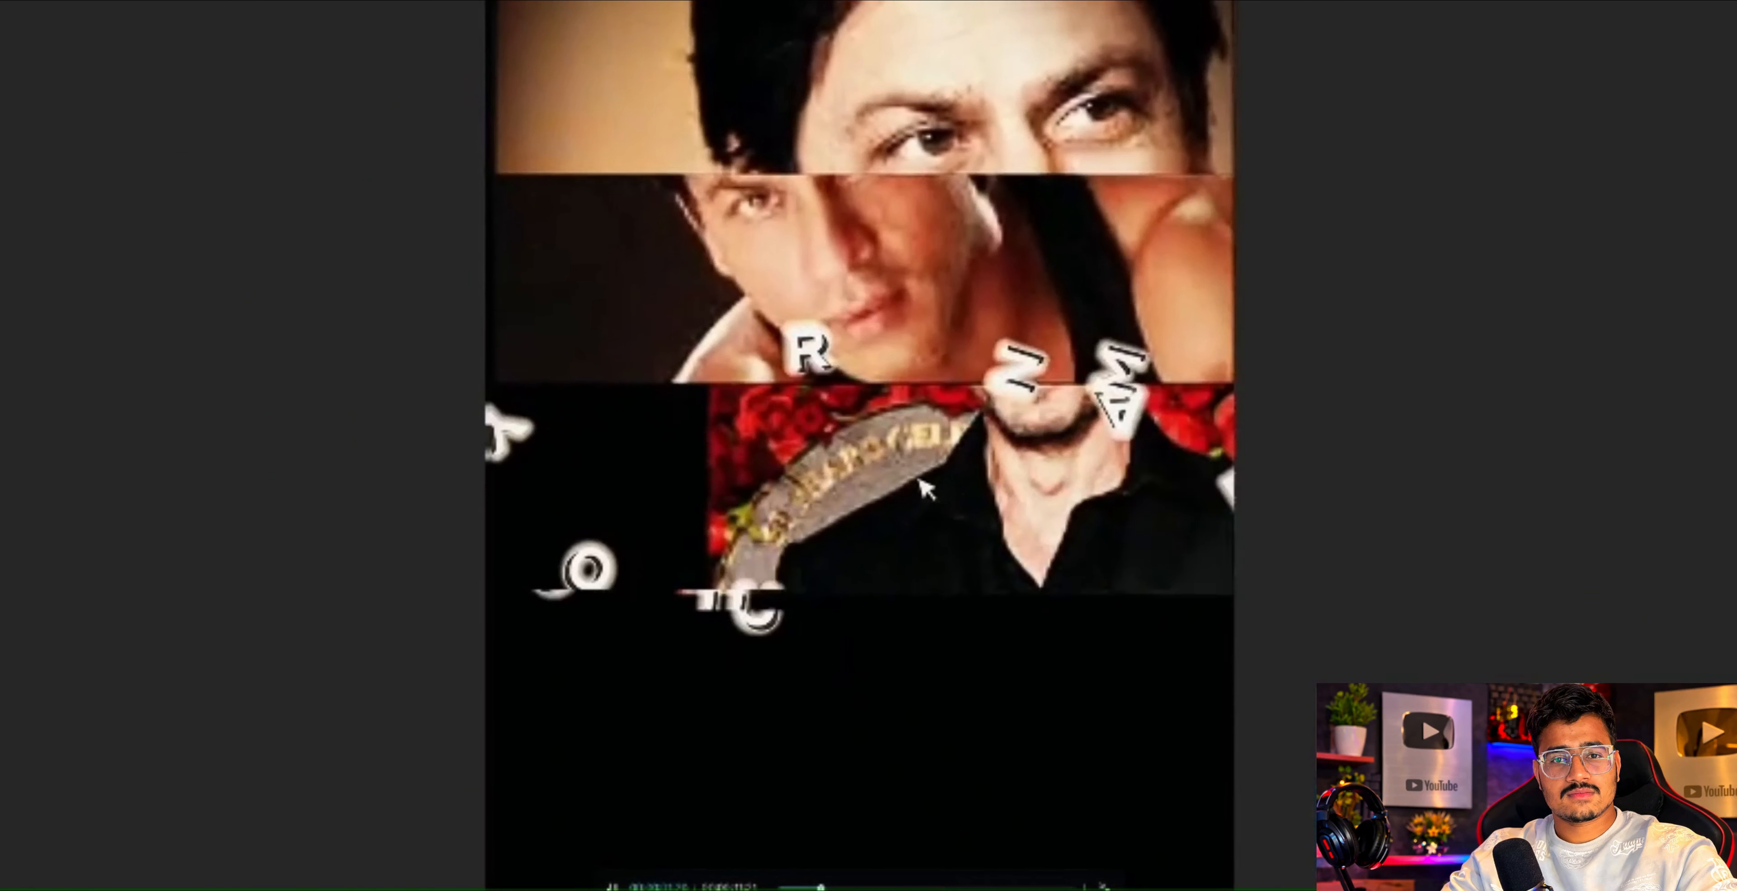
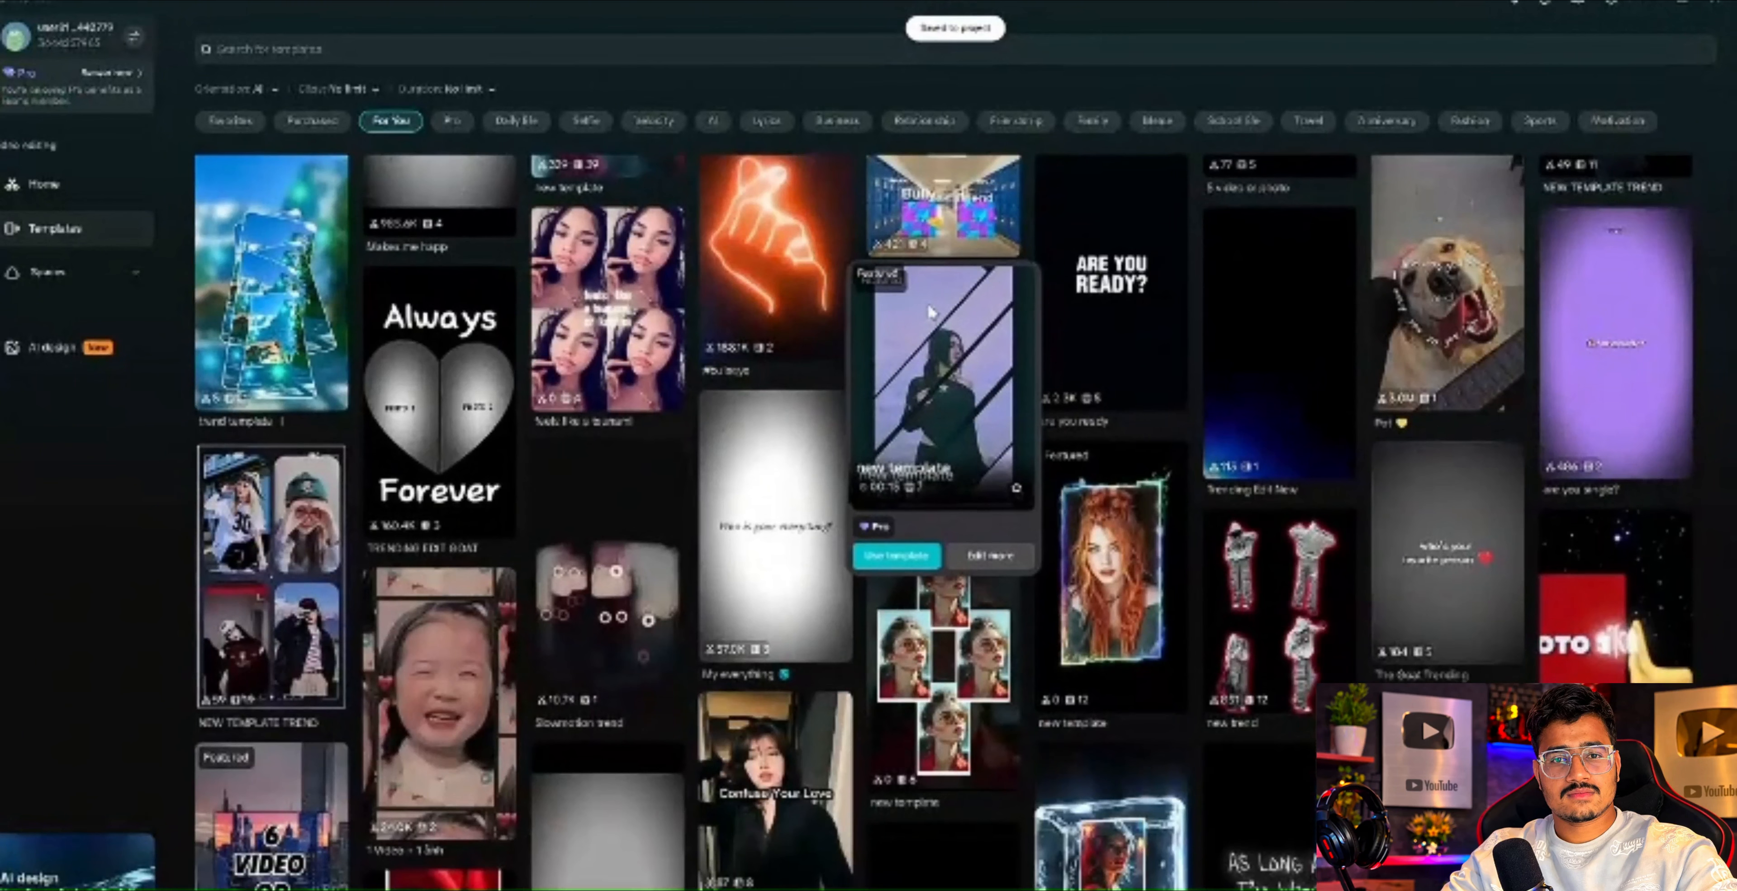
Return to the template library and start another project from the 'Confuse Your Love' template.
scroll(754, 354, "down", 5)
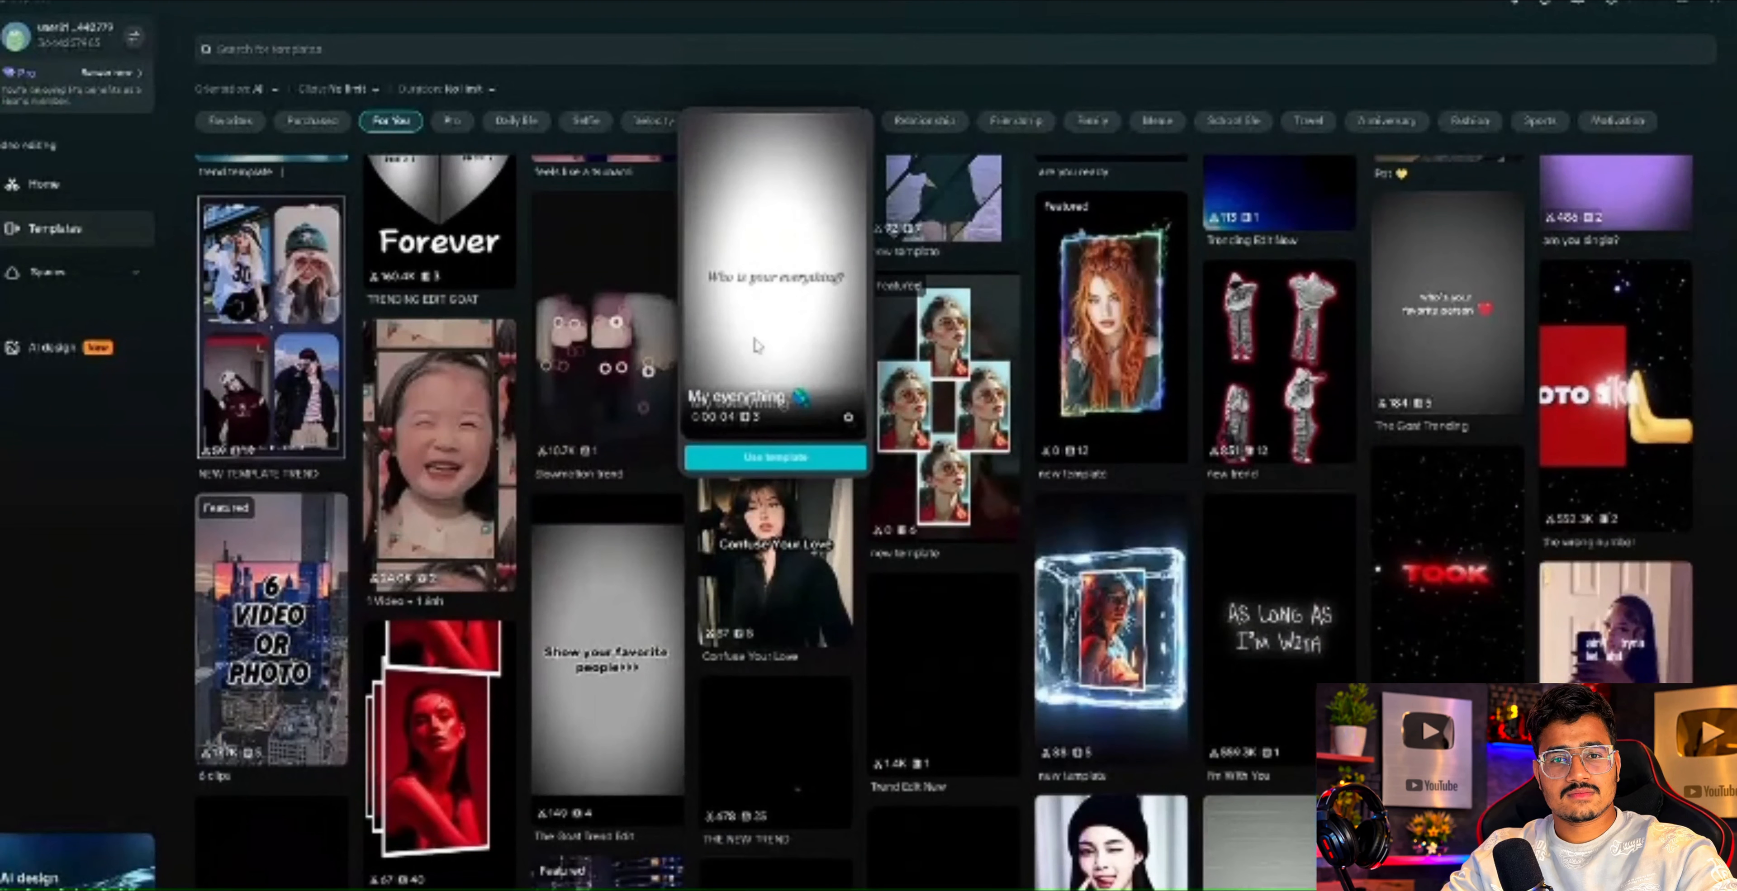
scroll(754, 354, "down", 3)
scroll(760, 356, "up", 10)
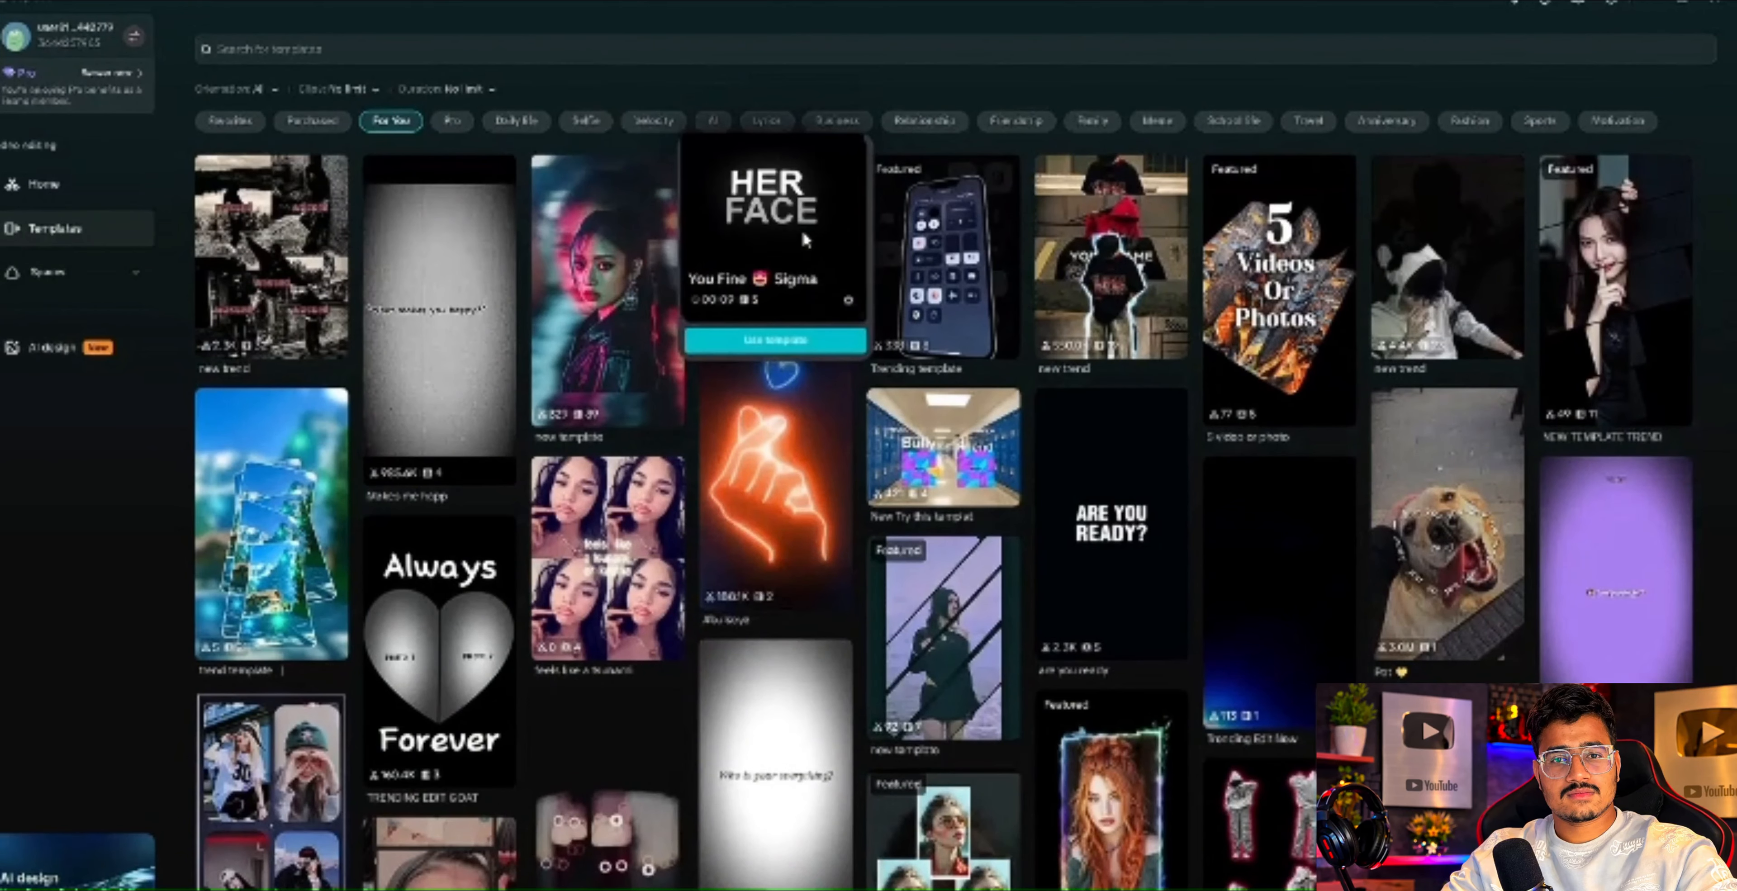
left_click(1130, 829)
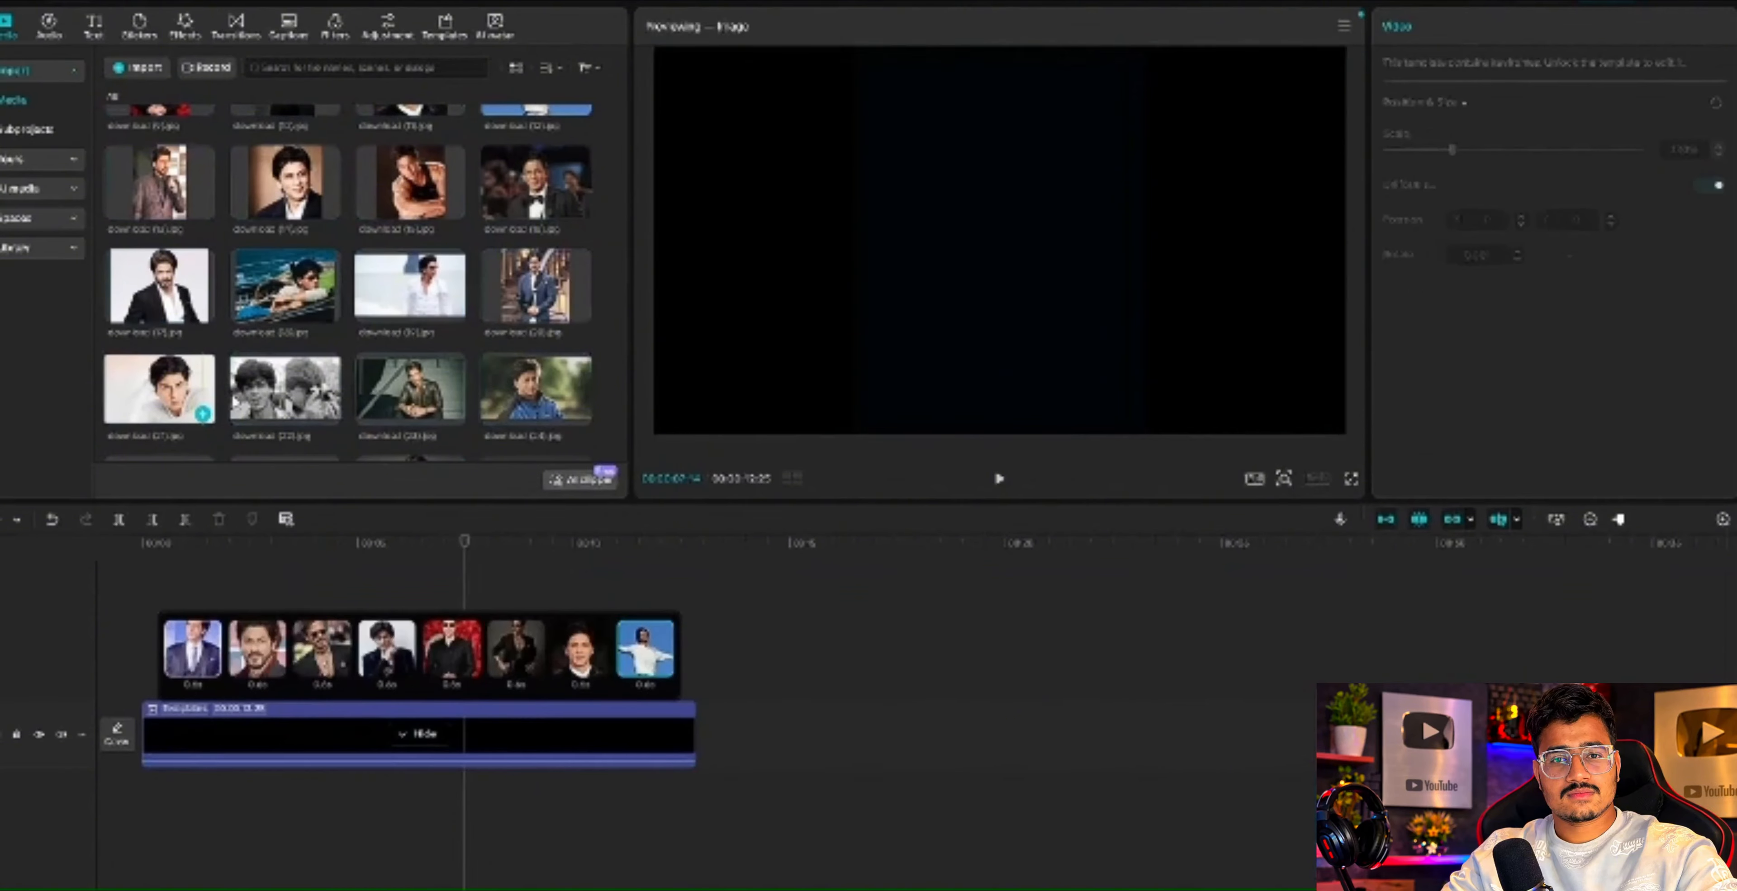
Play the Confuse Your Love edit from the beginning in full screen, and leave full screen.
left_click(150, 580)
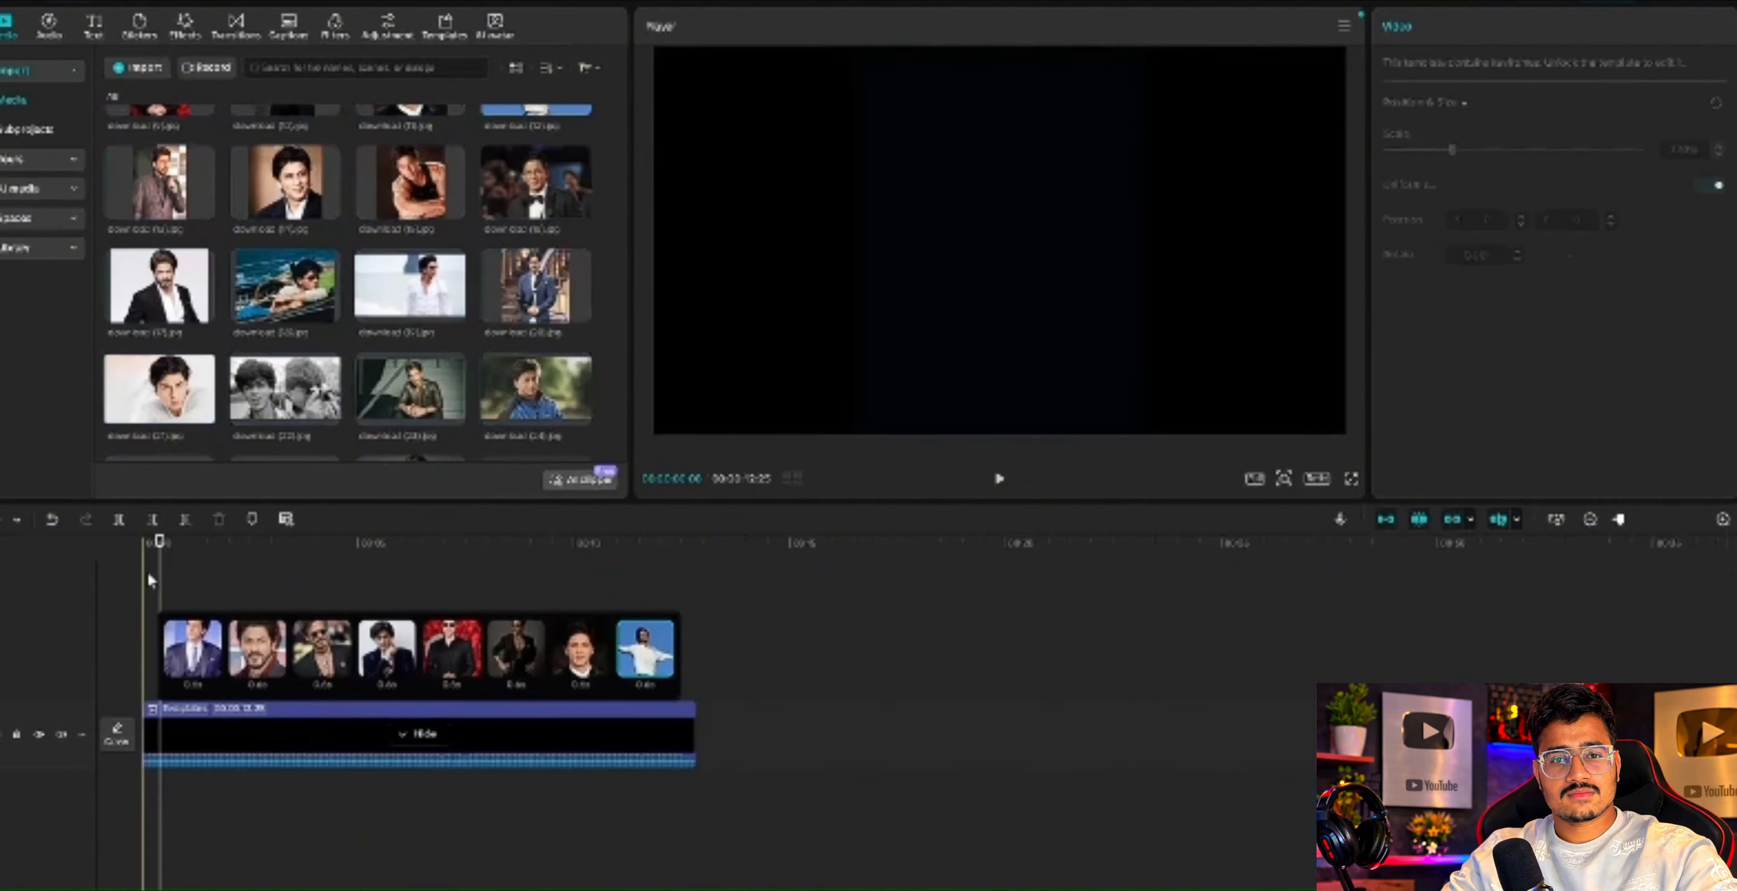
left_click(1000, 479)
key("ctrl+shift+f")
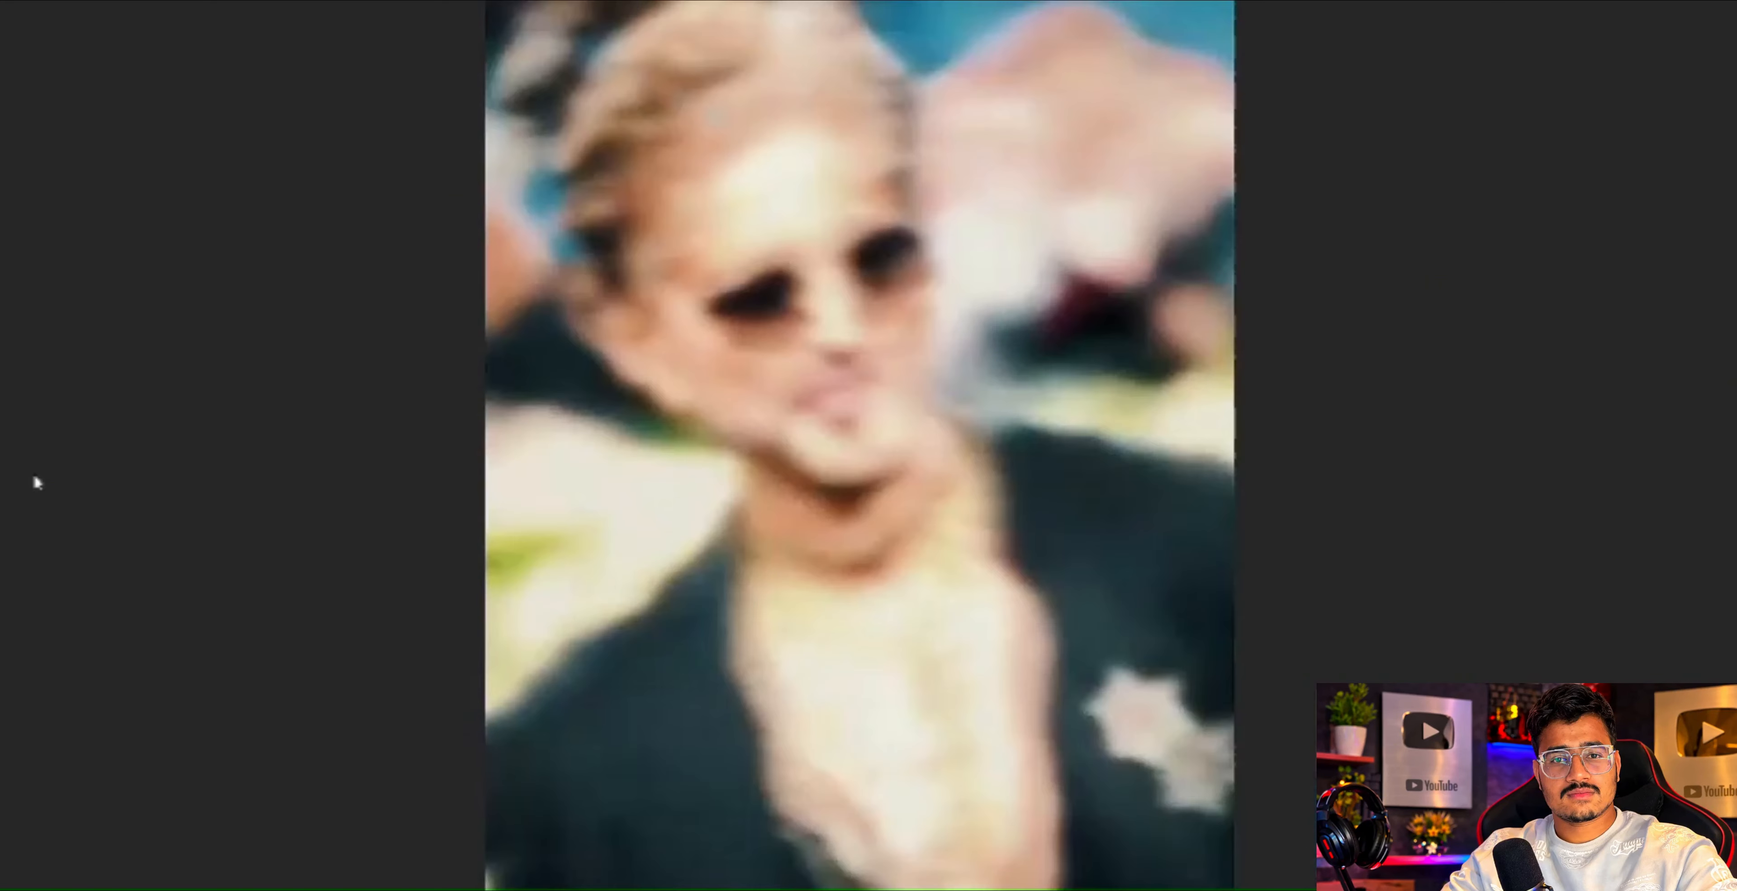
key("Escape")
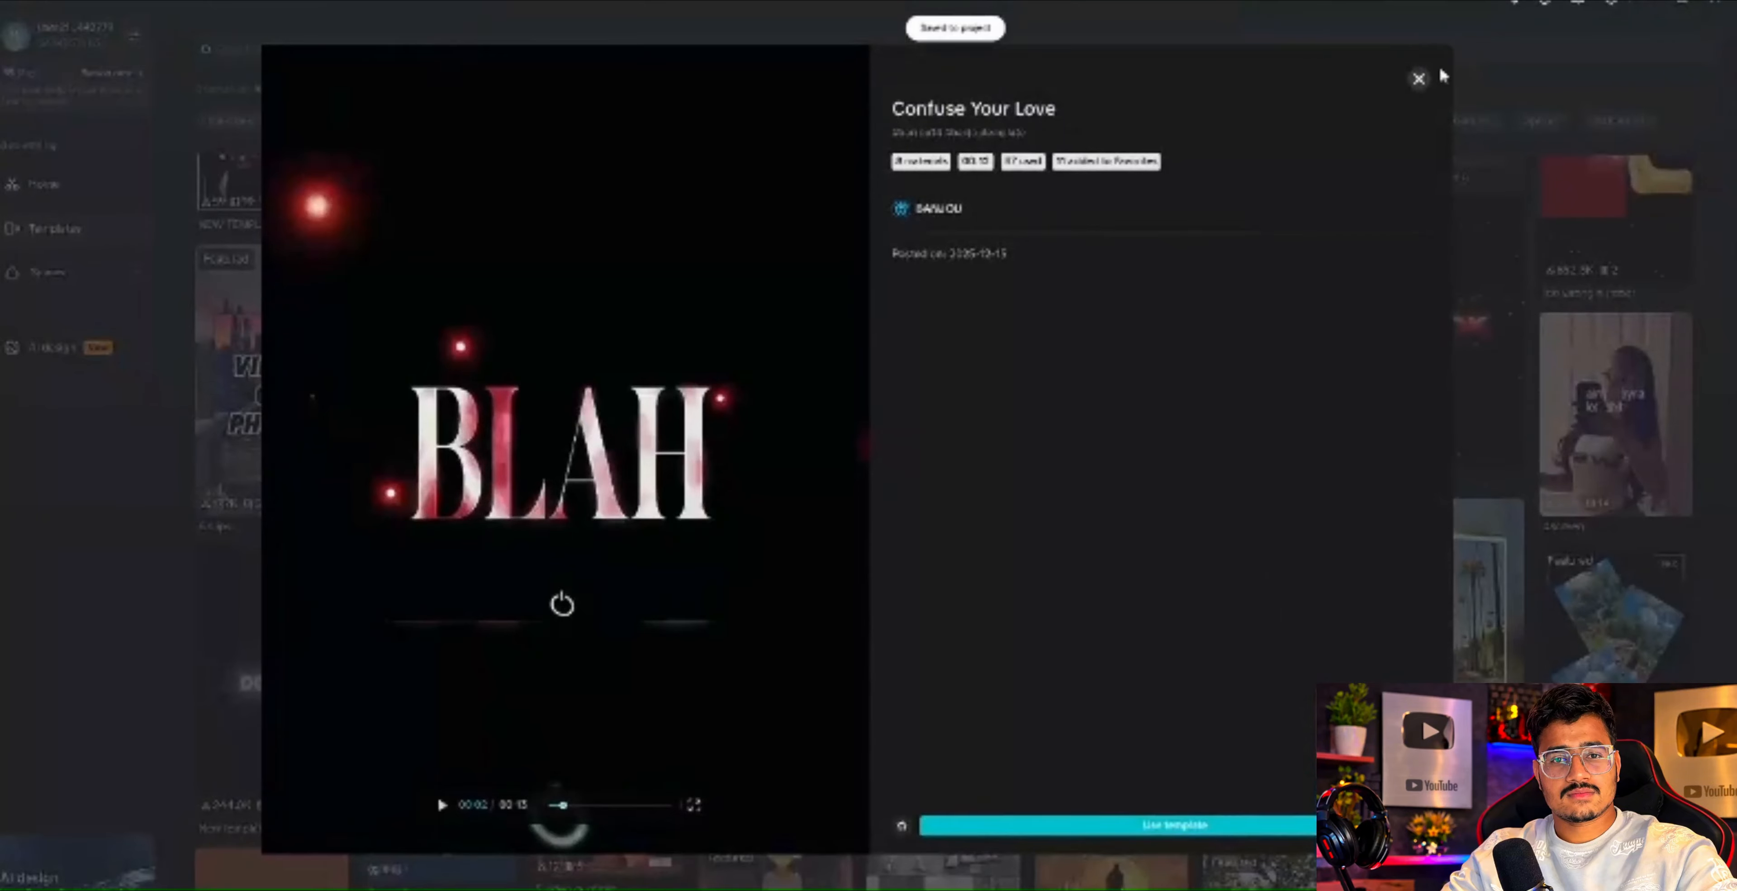
Close the Confuse Your Love template details and start a new project from the 'NO ERA AMOR' car template.
left_click(1419, 79)
scroll(945, 519, "down", 10)
mouse_move(228, 731)
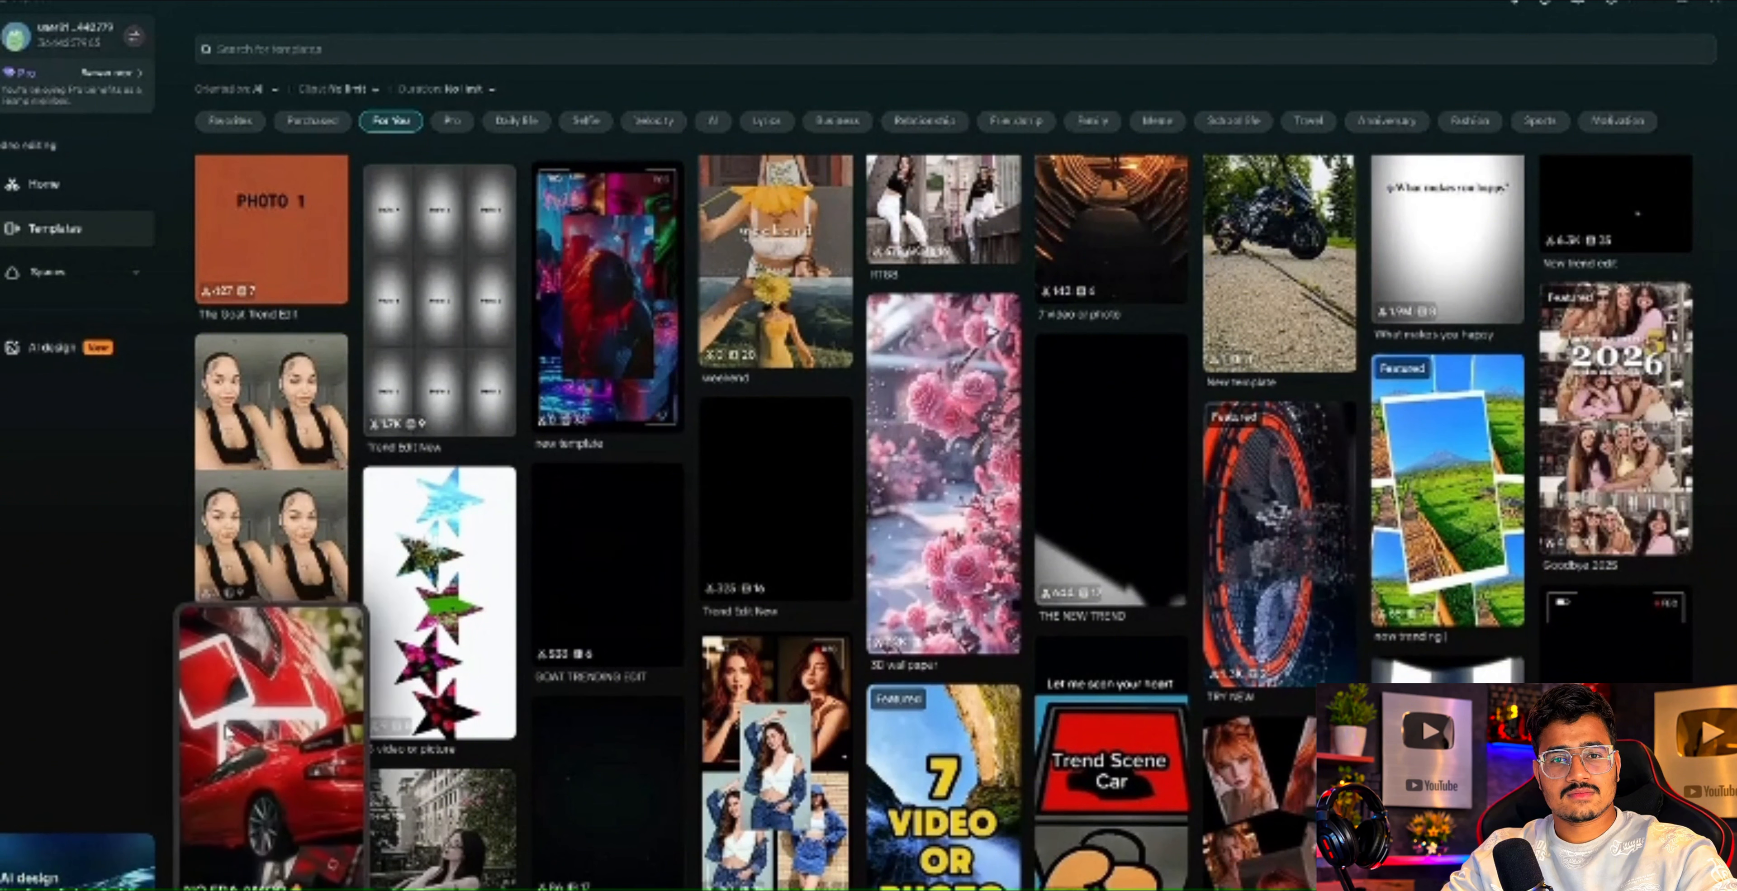
left_click(225, 723)
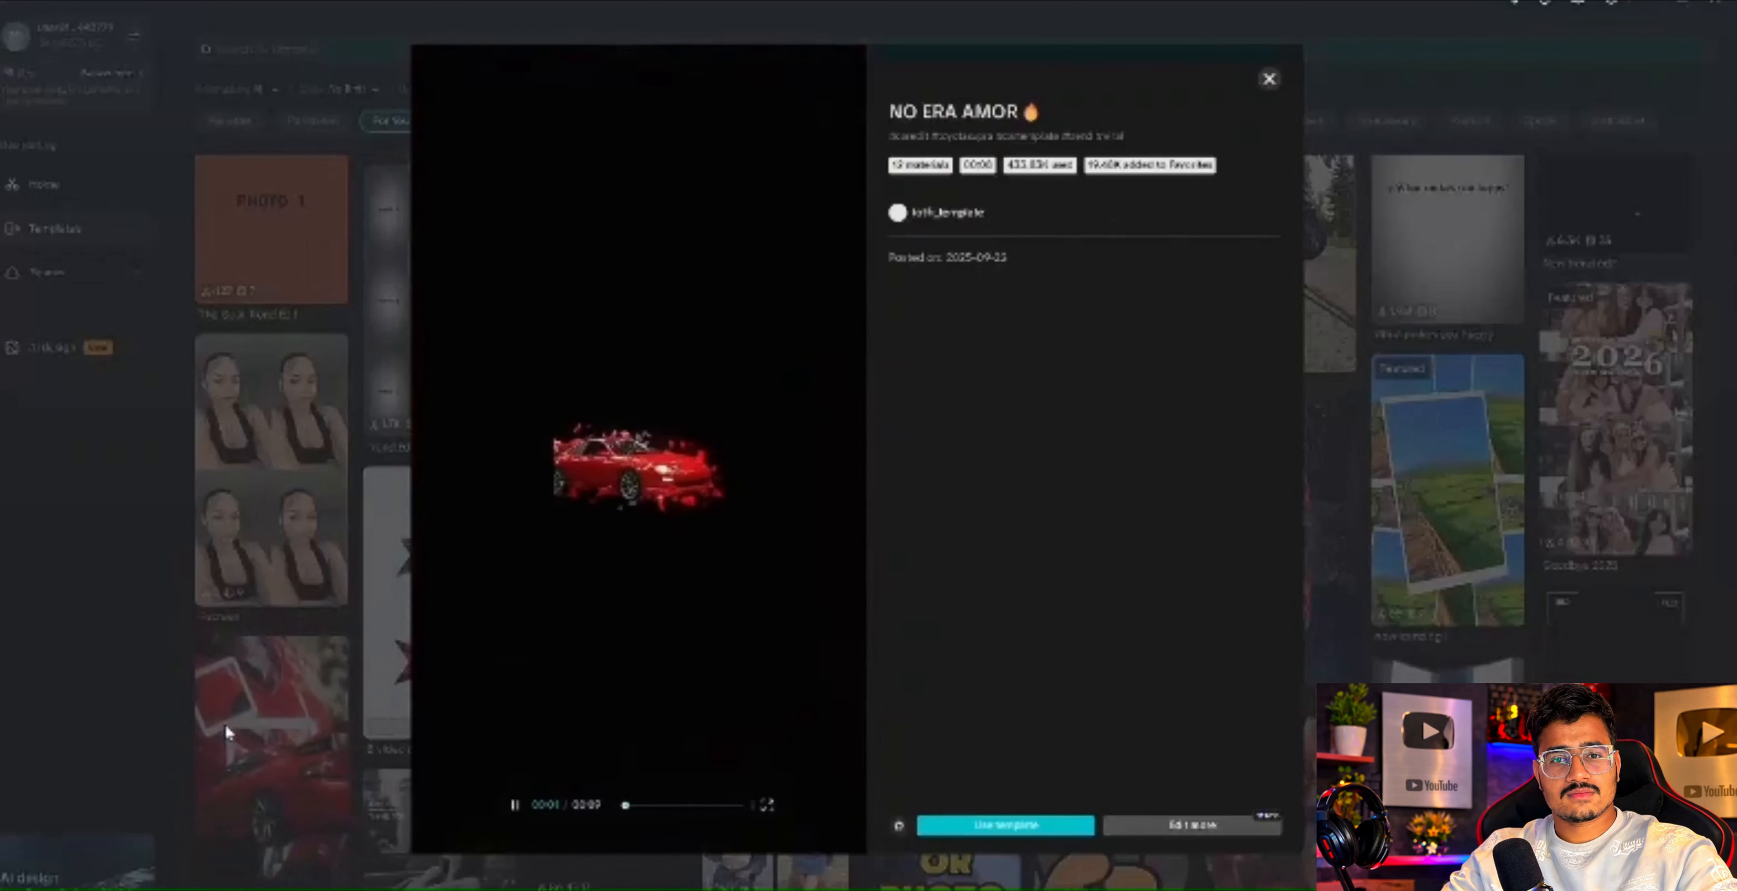
left_click(988, 826)
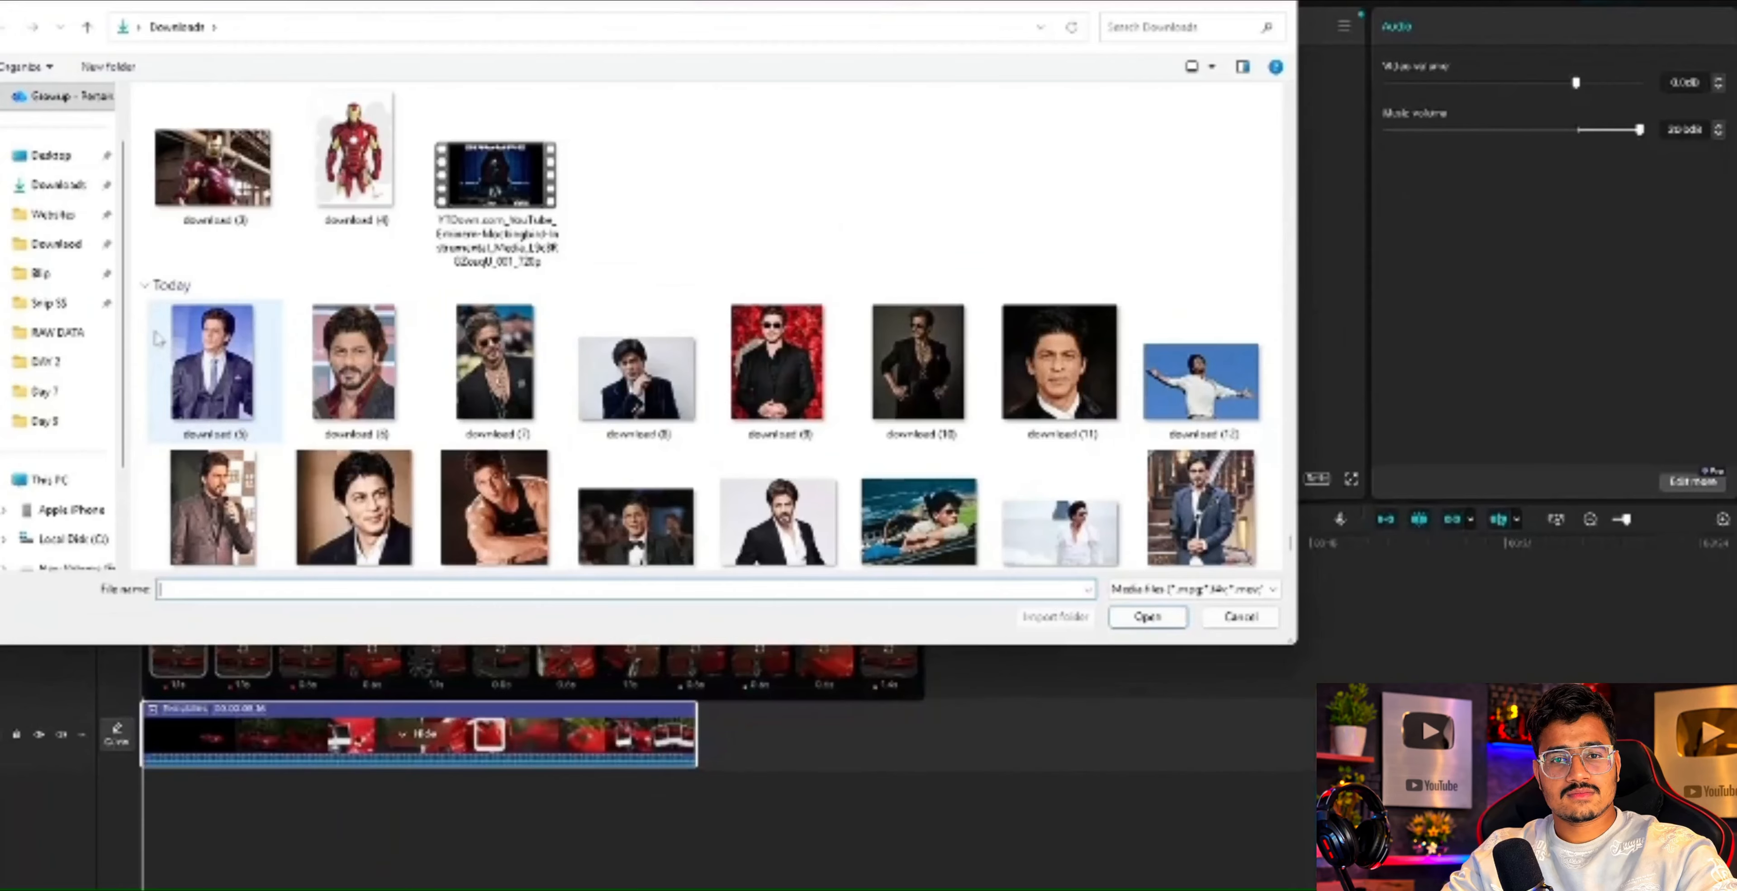
Import the portrait photos from download (5) onward from the Downloads folder into the project media.
left_click(147, 347)
left_click_drag(147, 347, 1267, 566)
left_click(1147, 615)
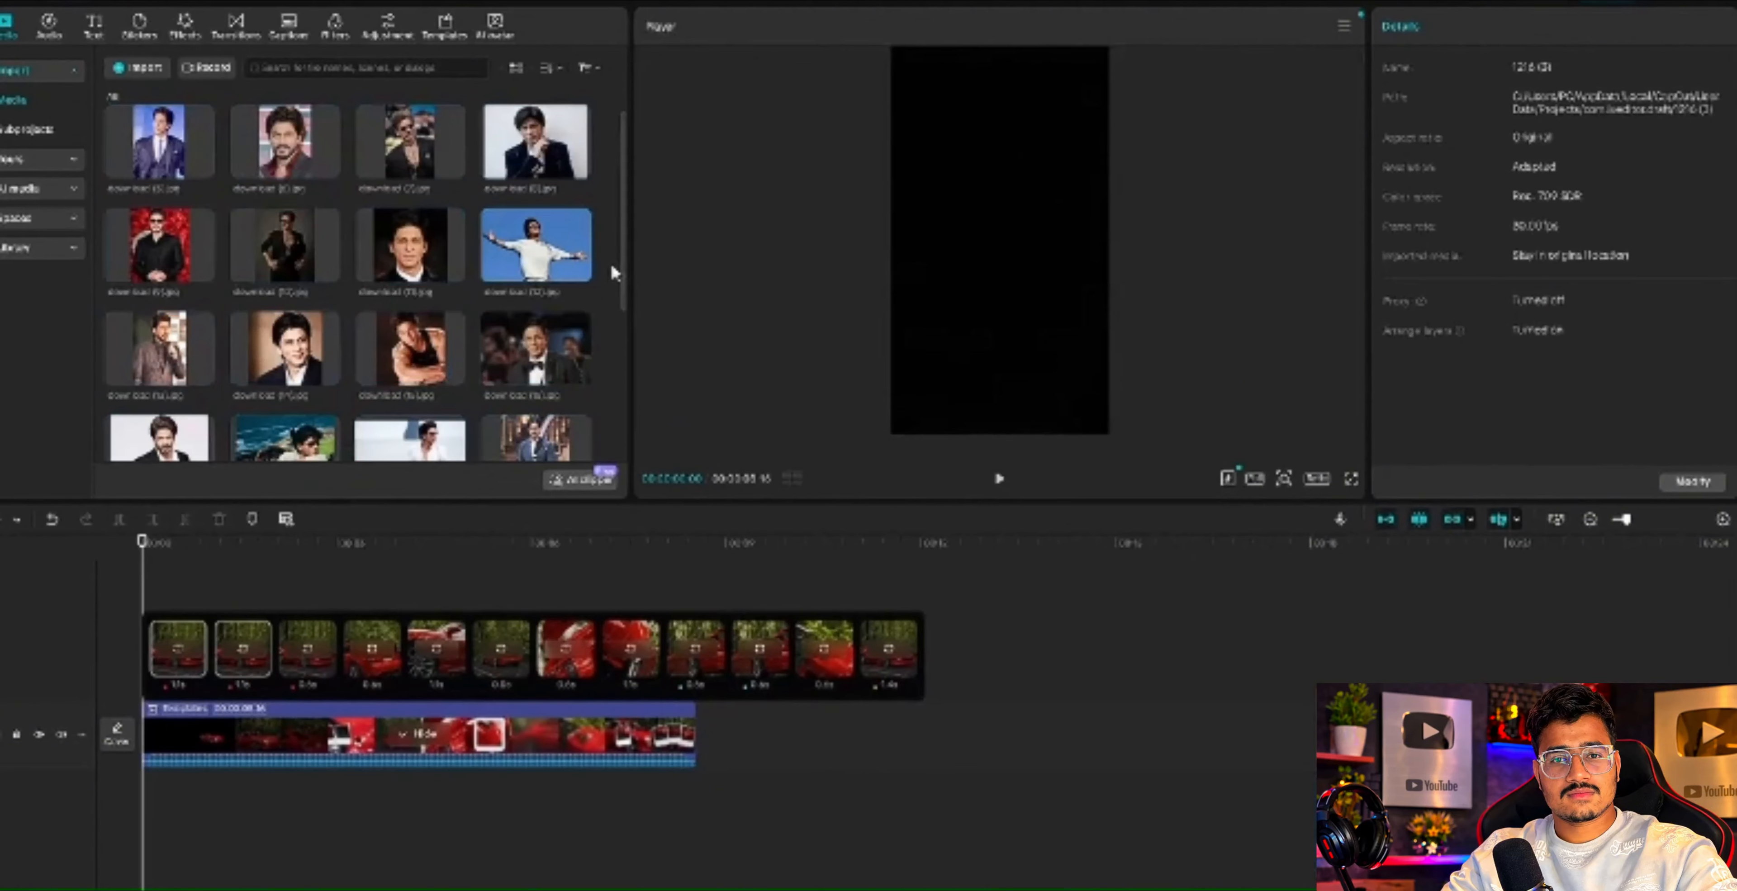
Fill all the car template's placeholders with the photos download (5) to download (12), and play the edit from the start.
left_click(587, 256)
left_click_drag(573, 253, 566, 648)
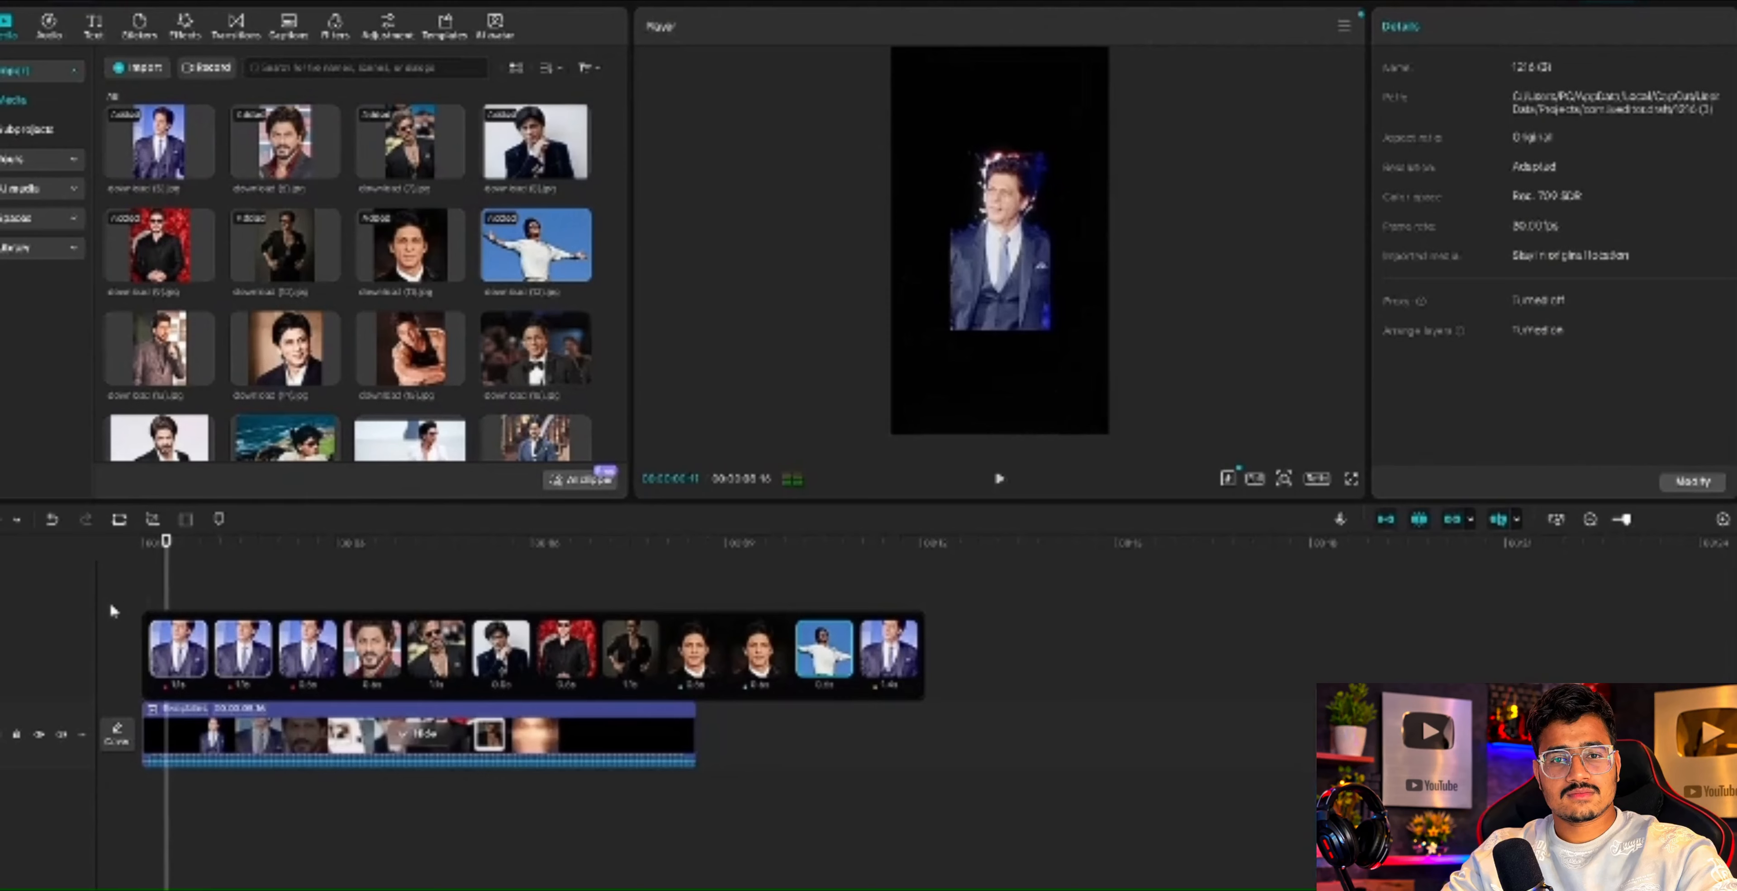
left_click(110, 610)
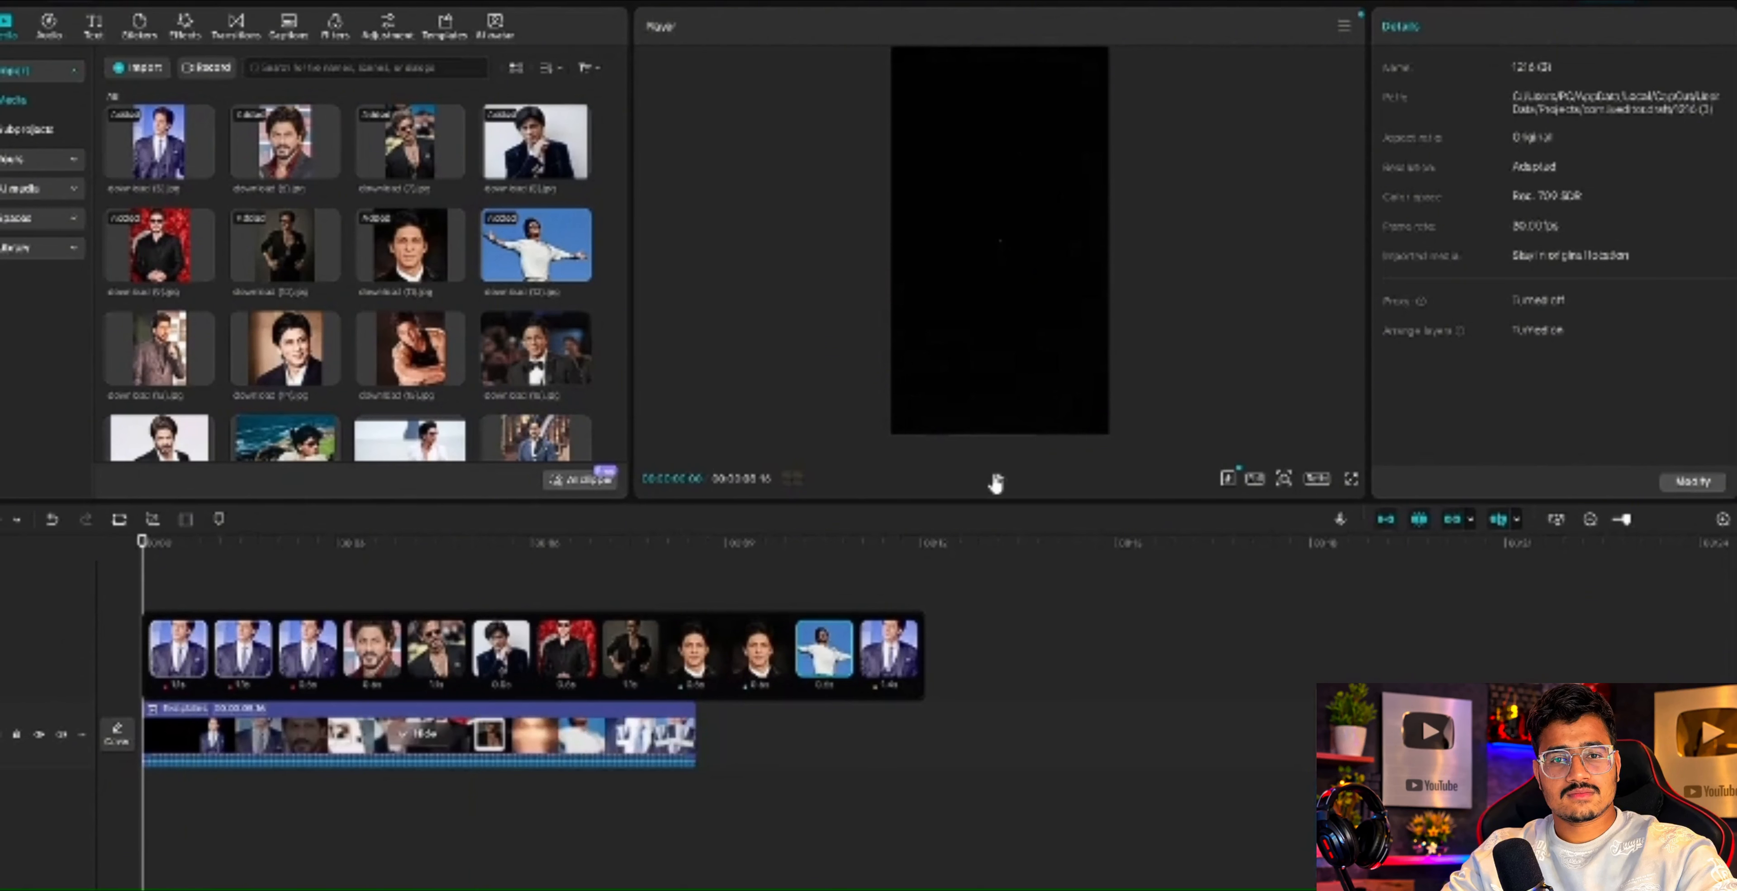
left_click(999, 483)
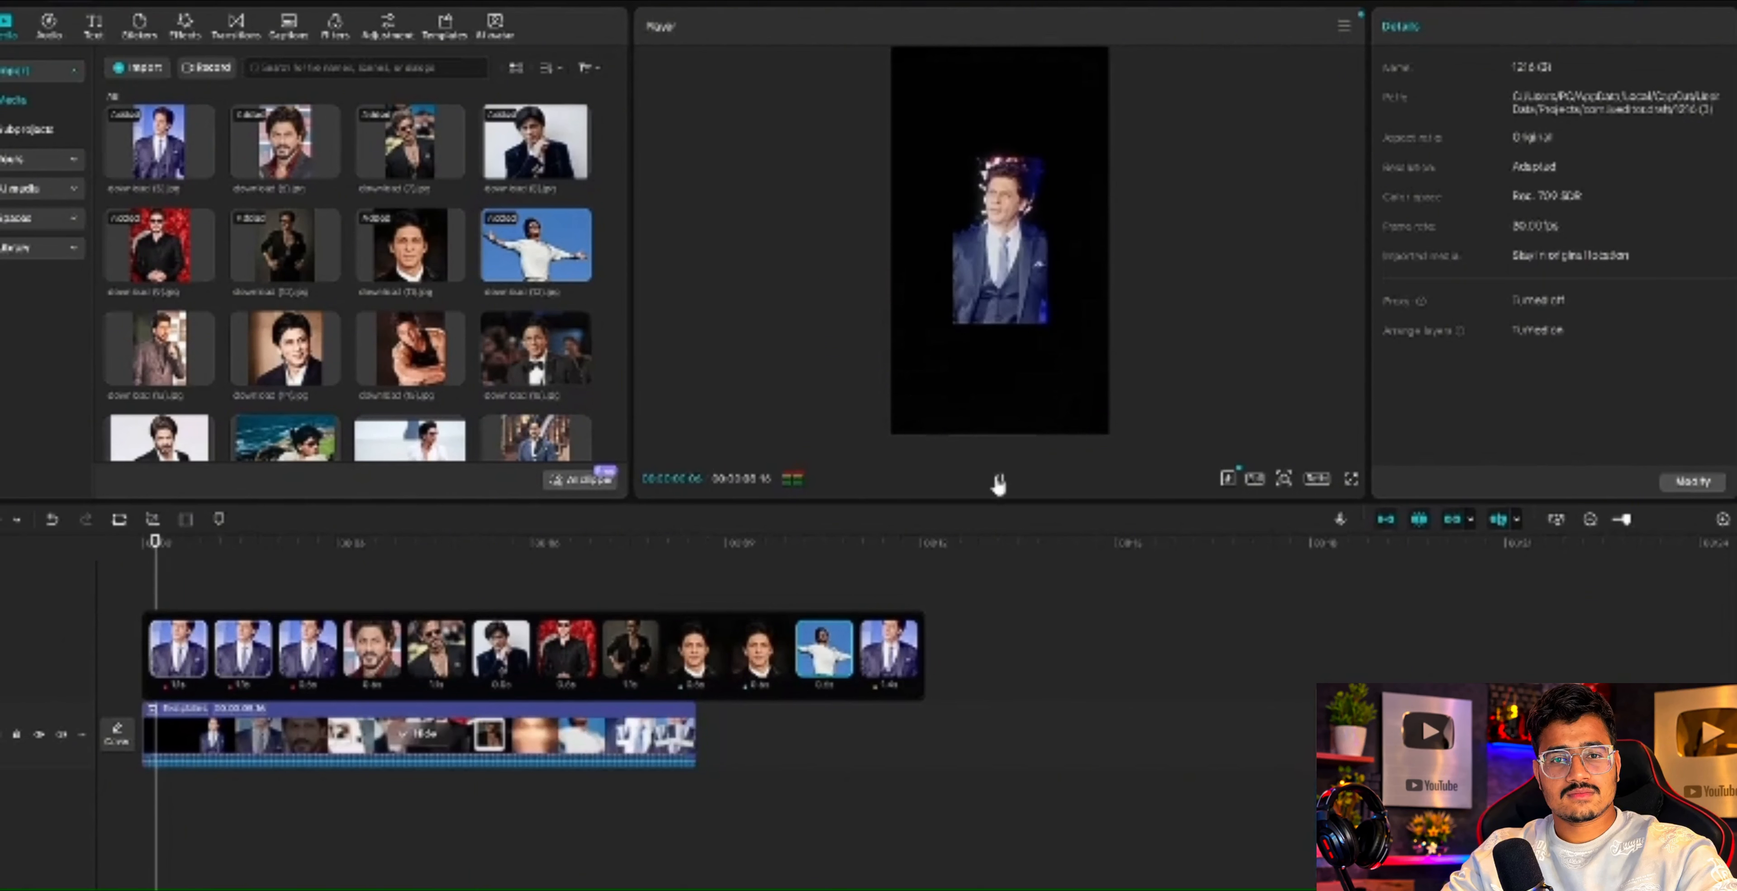